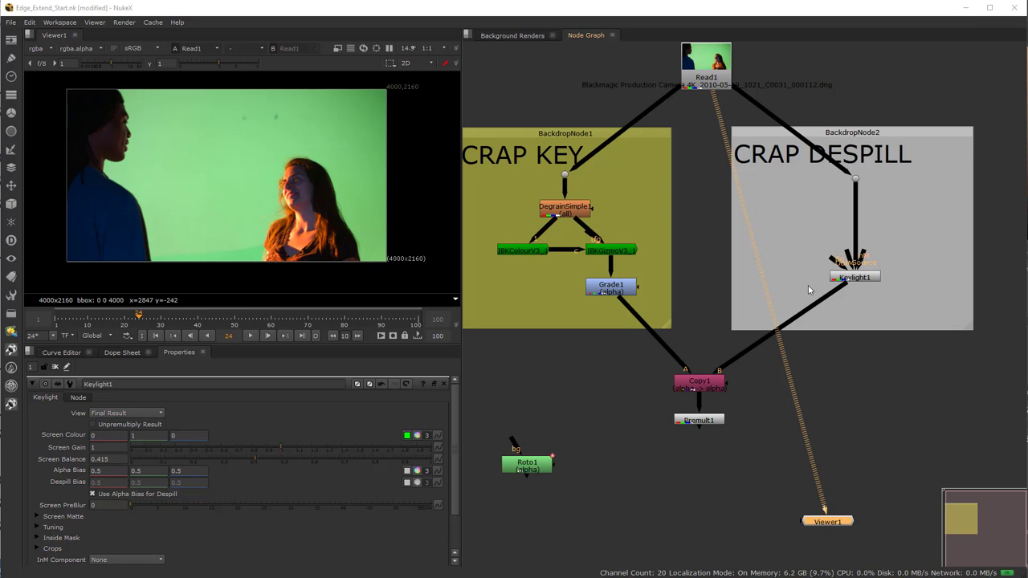
Recentre the Node Graph on the crap-key and Keylight despill tree.
middle_drag(649, 303, 667, 328)
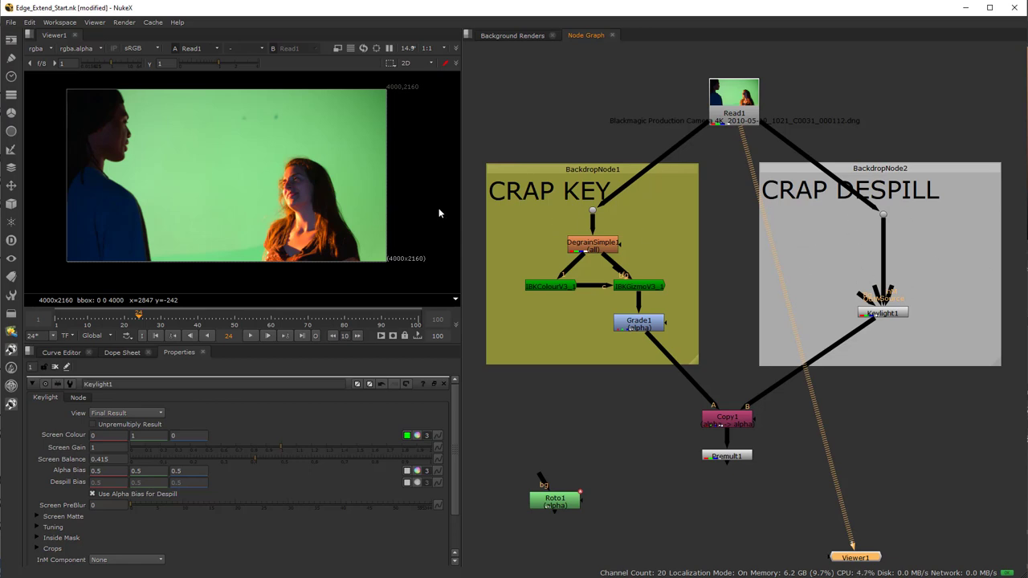
View DegrainSimple1's output and open its settings.
click(594, 249)
key(1)
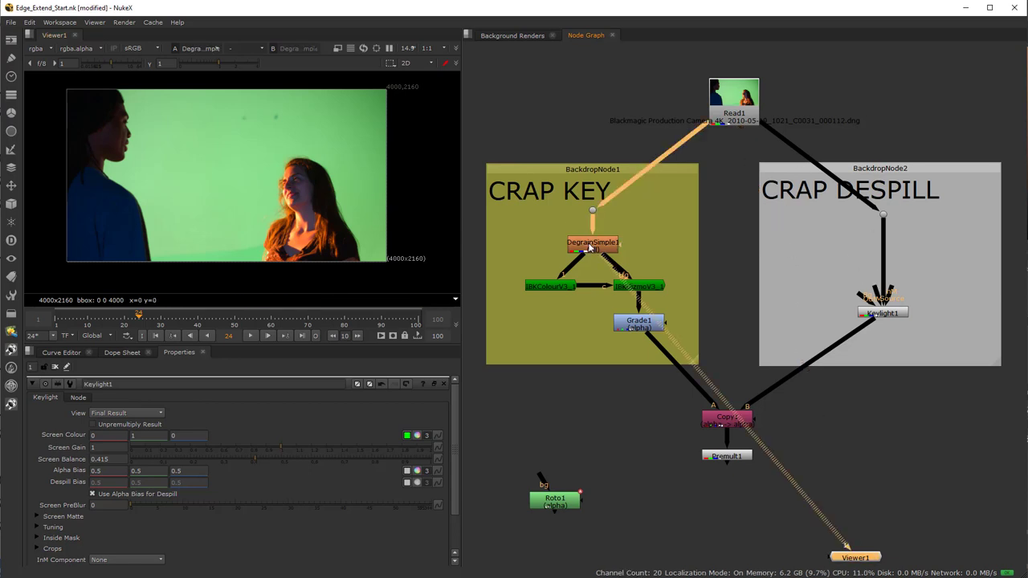
double_click(594, 249)
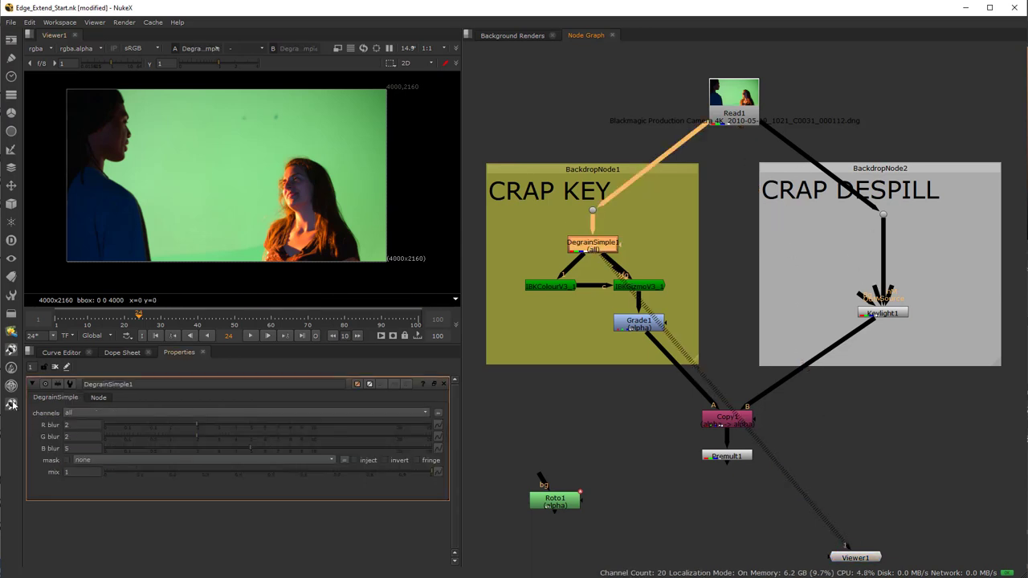
scroll(287, 190, up, 4)
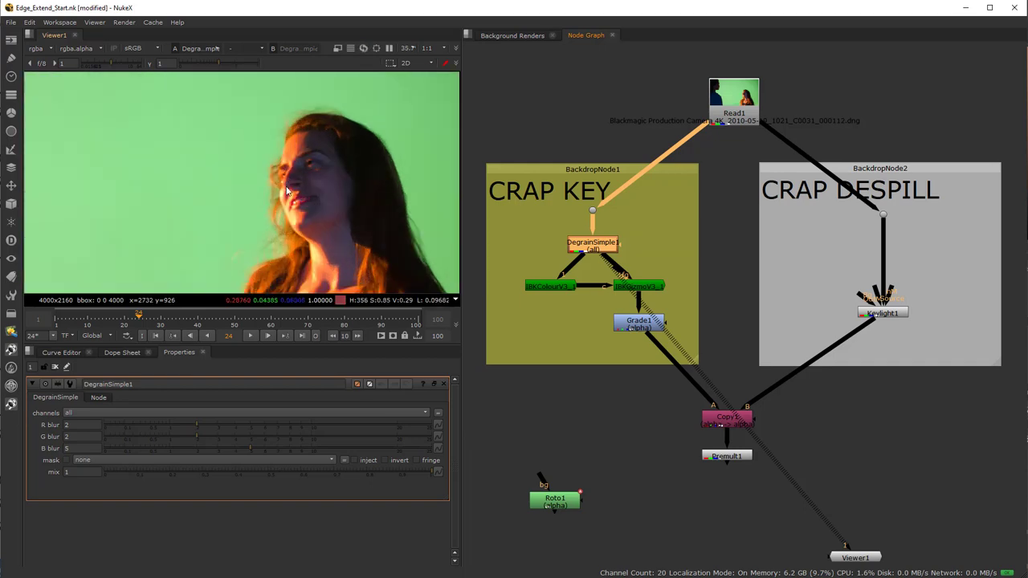
scroll(287, 190, up, 10)
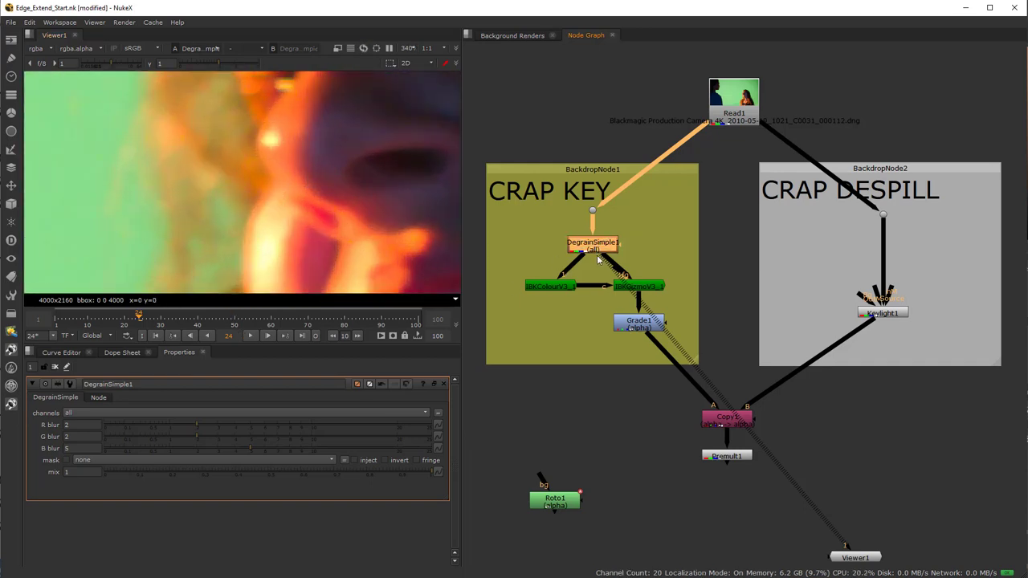
View the IBKColourV3_1 clean plate and open its settings.
click(555, 288)
key(1)
scroll(331, 225, down, 4)
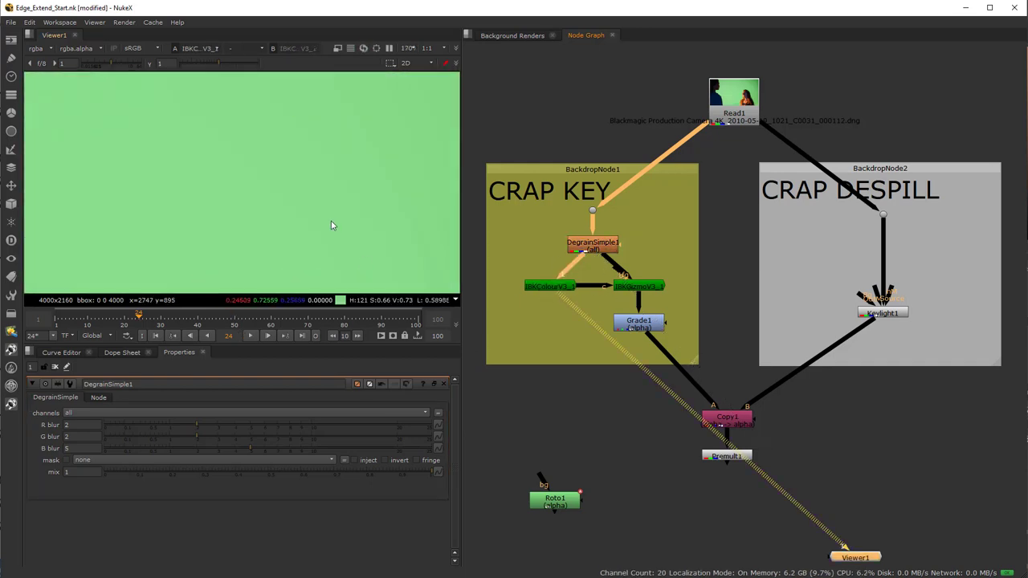
scroll(331, 225, down, 8)
double_click(552, 288)
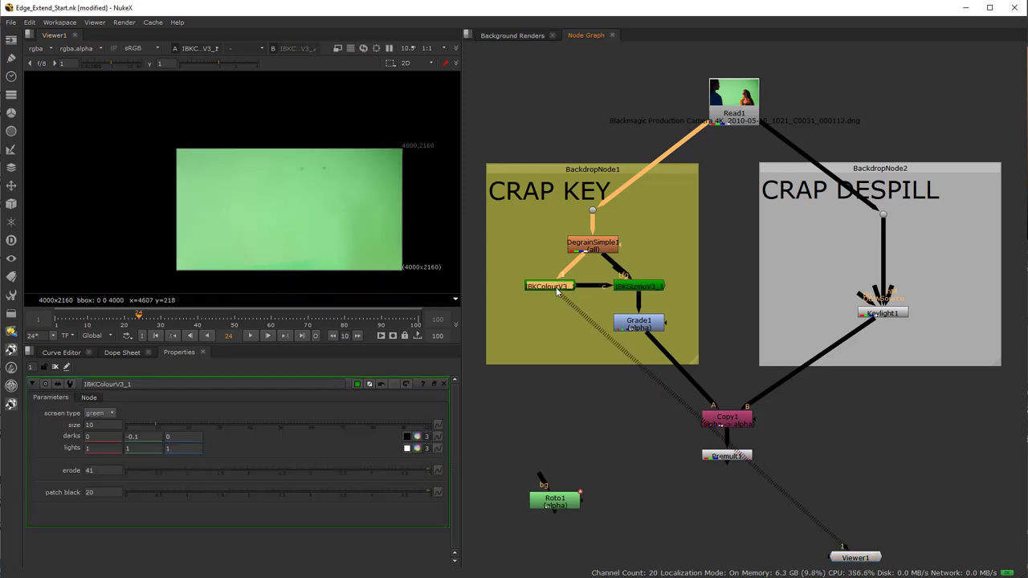
scroll(335, 227, up, 2)
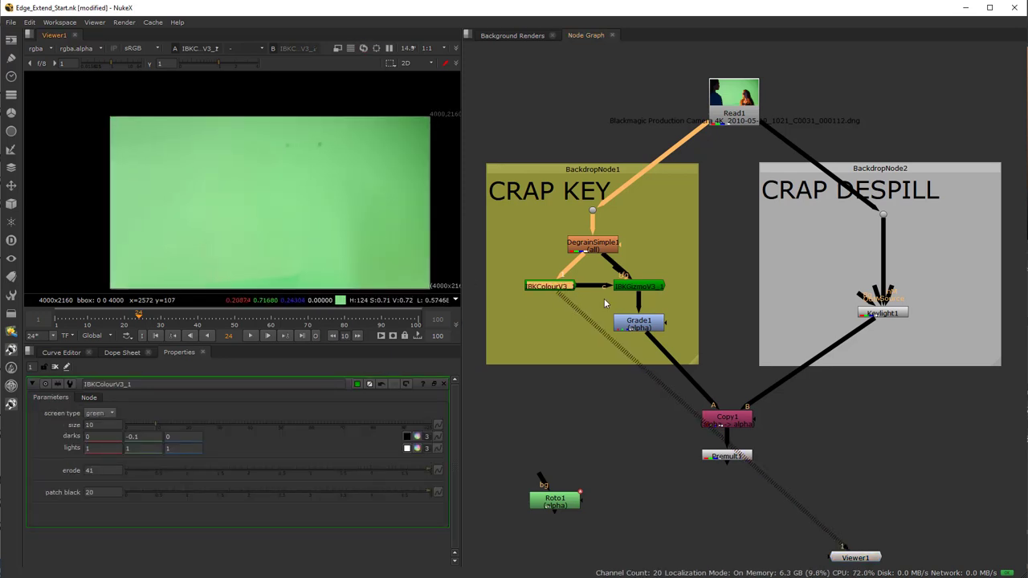
scroll(604, 303, up, 3)
View IBKGizmoV3_1's keyed image in the alpha channel, with its settings open.
click(677, 277)
key(2)
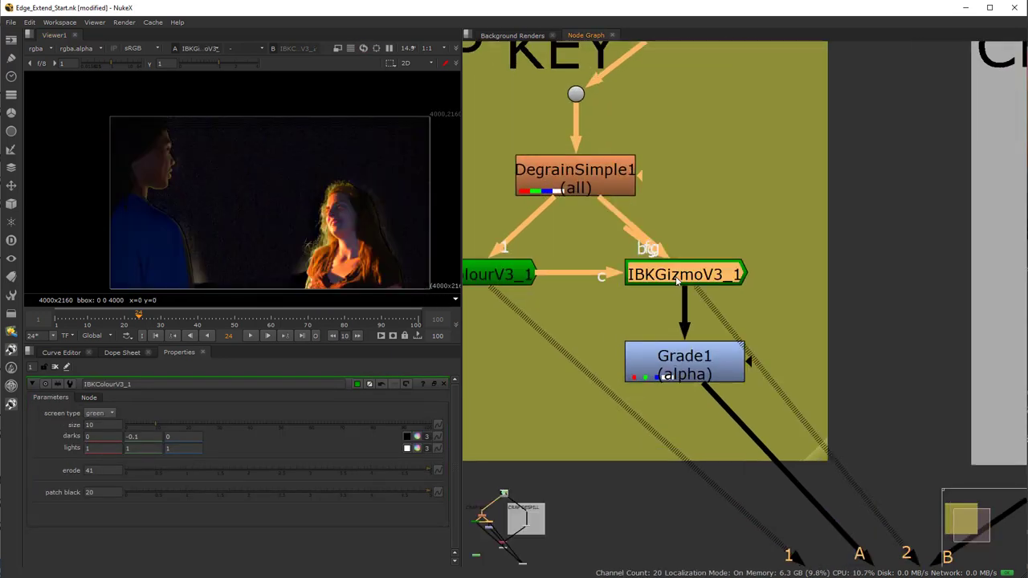
double_click(678, 277)
key(a)
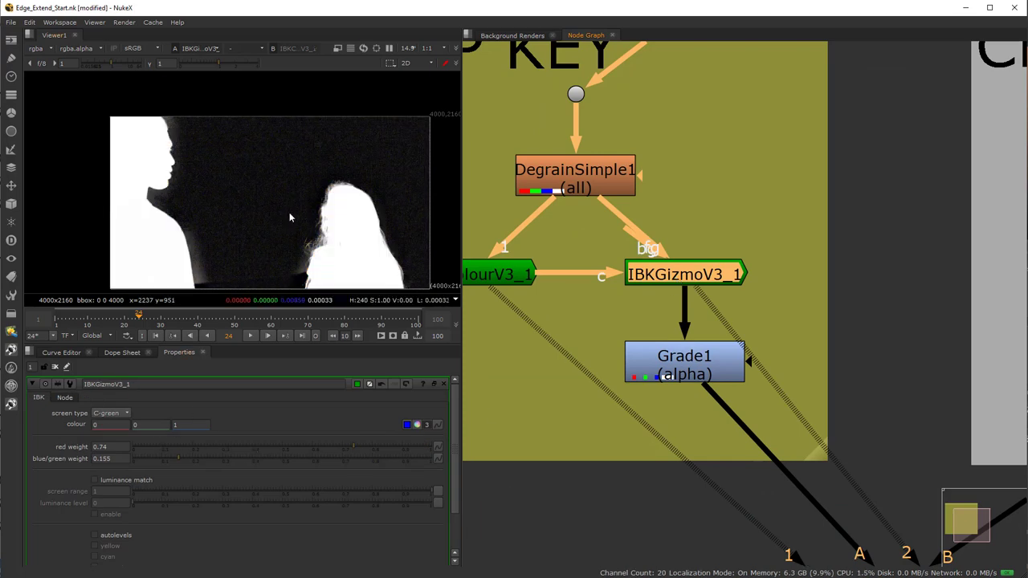
scroll(346, 232, up, 8)
View Grade1's alpha matte, toggling Grade1 off and on to compare.
click(685, 361)
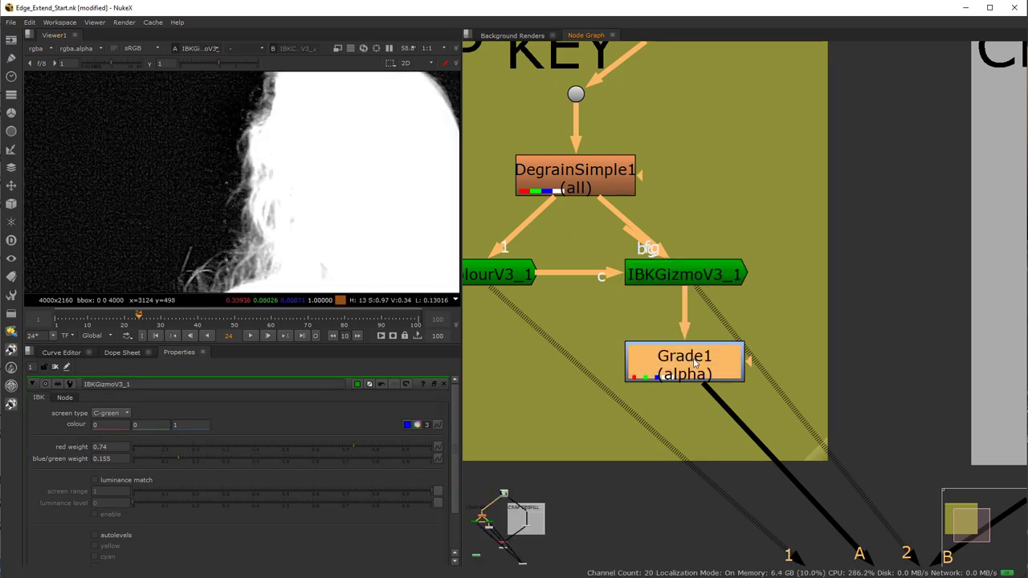
key(1)
scroll(265, 193, down, 2)
scroll(269, 184, up, 6)
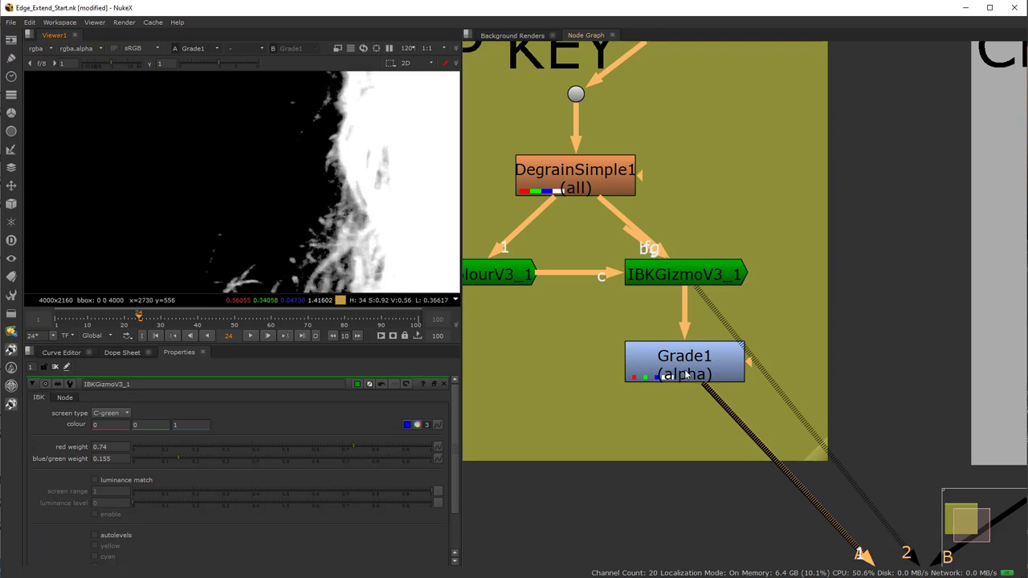
key(d)
key(d)
key(d)
scroll(323, 225, down, 10)
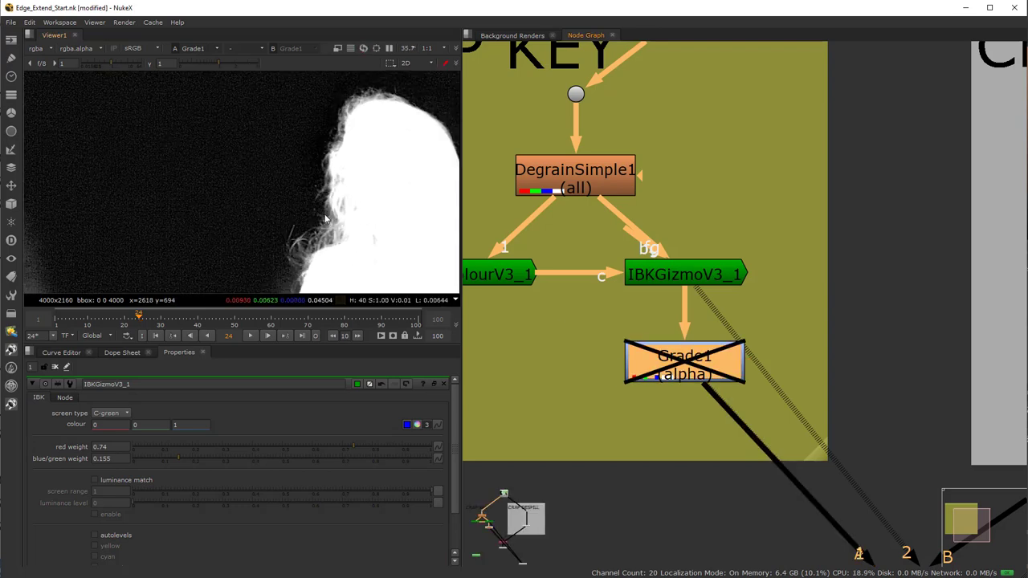
key(d)
scroll(596, 292, down, 6)
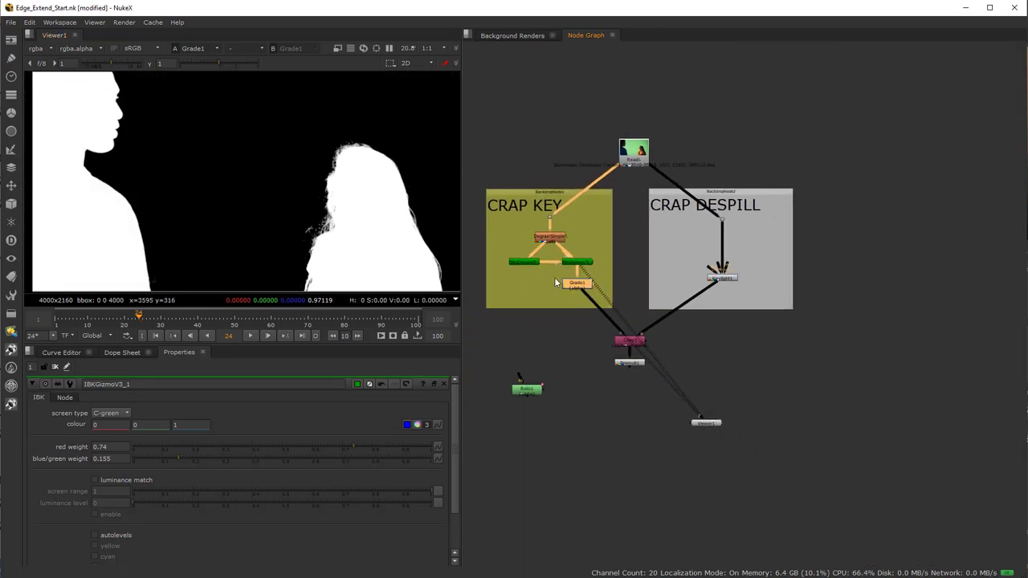
scroll(627, 277, up, 3)
right_click(680, 352)
Frame Copy1 and Premult1, then view Copy1, comparing its alpha and colour.
click(649, 329)
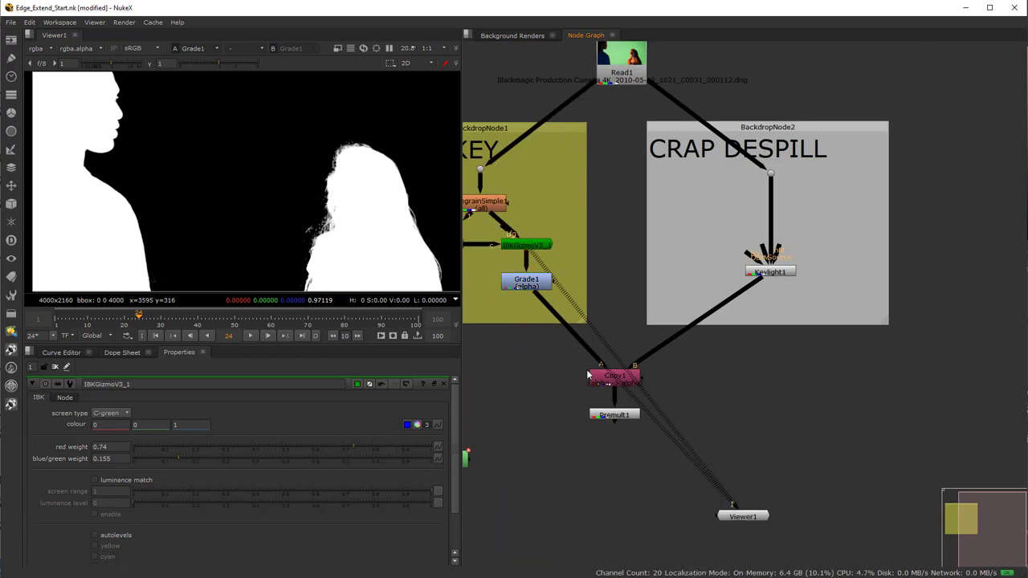
middle_drag(588, 375, 685, 340)
scroll(723, 329, up, 4)
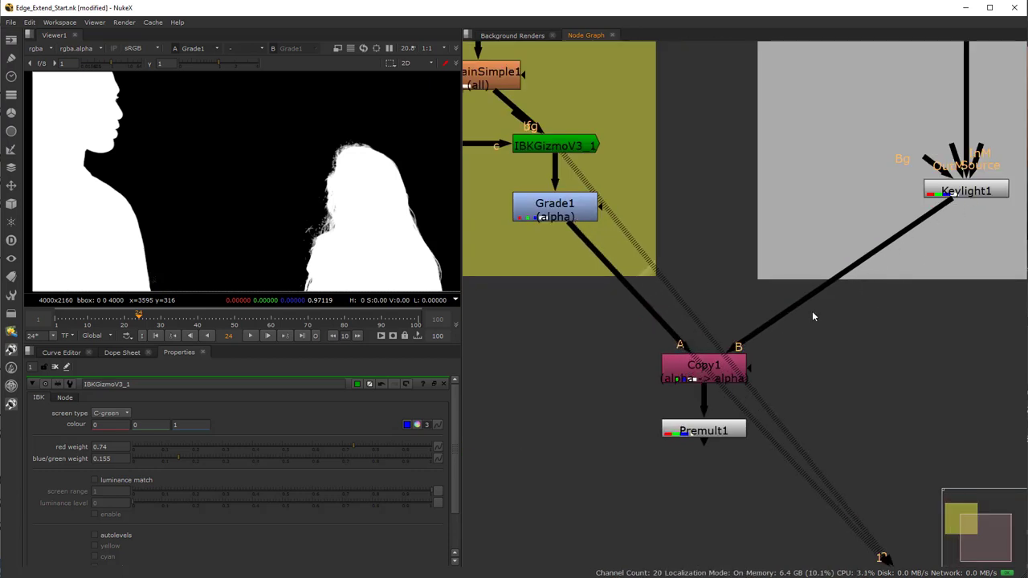
click(699, 371)
key(1)
key(a)
key(a)
key(a)
View Premult1's keyed result in viewer 2, comparing colour with alpha.
key(a)
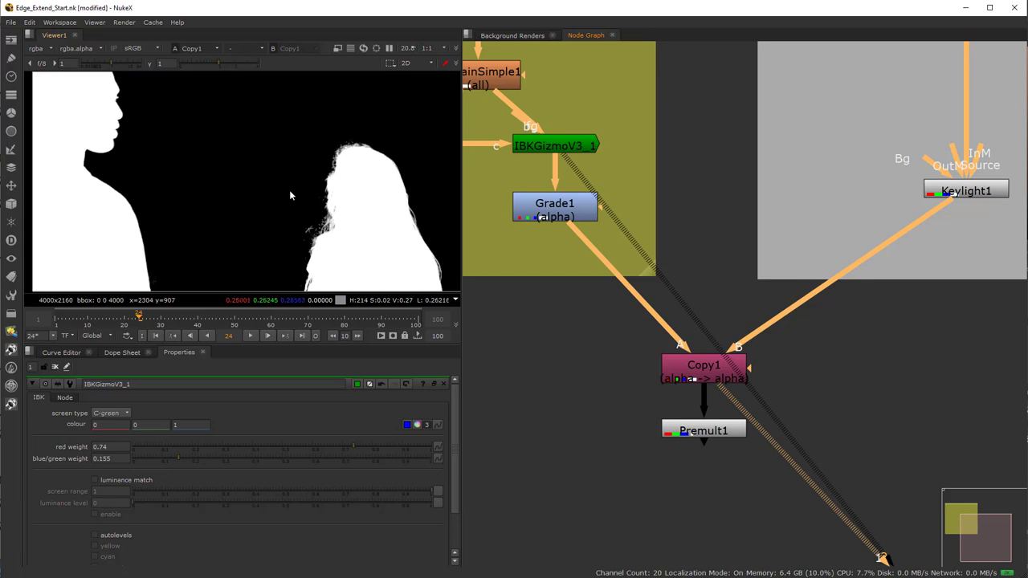
key(a)
click(712, 432)
key(2)
key(a)
key(a)
key(a)
key(a)
scroll(225, 228, up, 4)
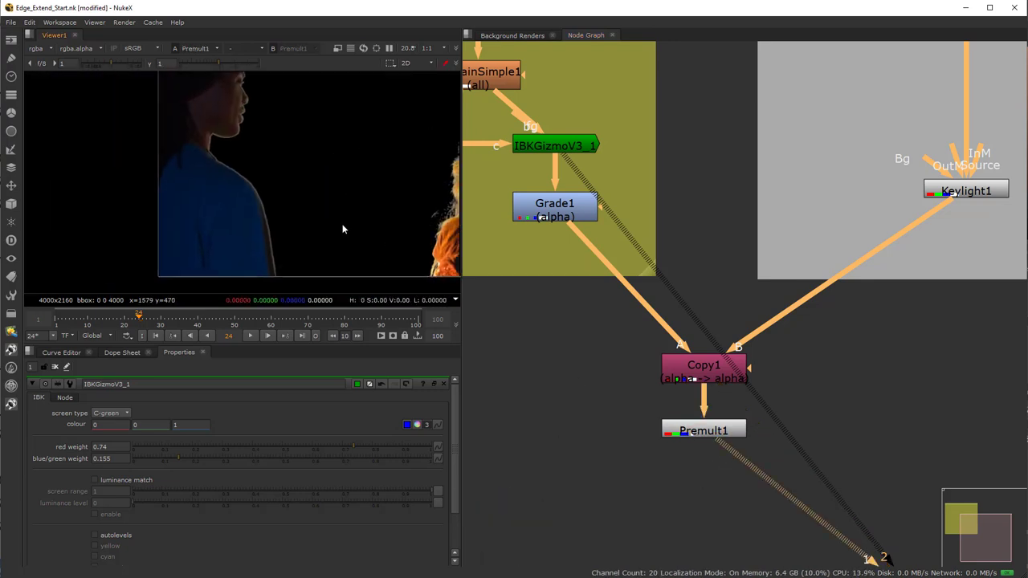
scroll(231, 160, up, 6)
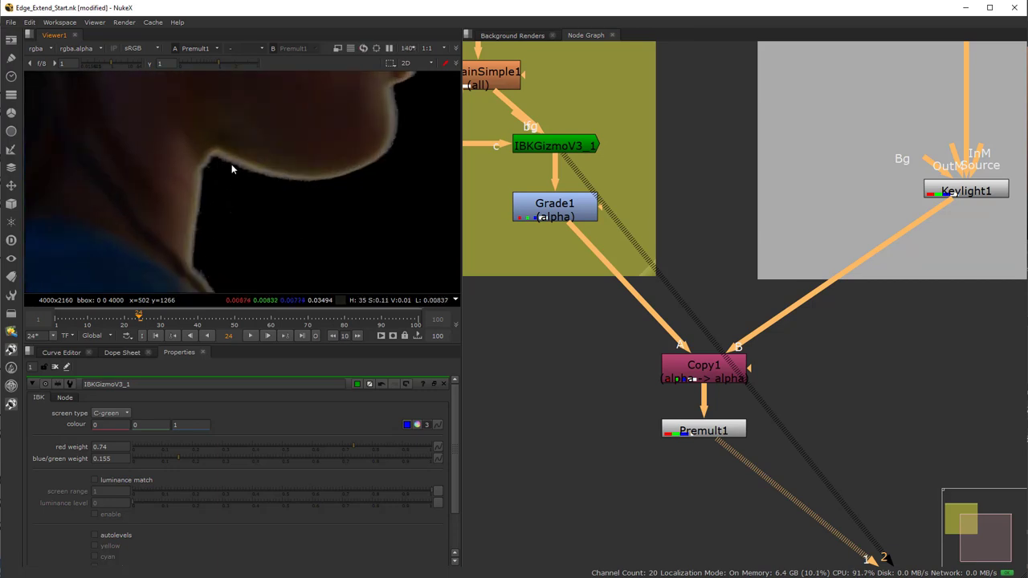
scroll(393, 148, down, 10)
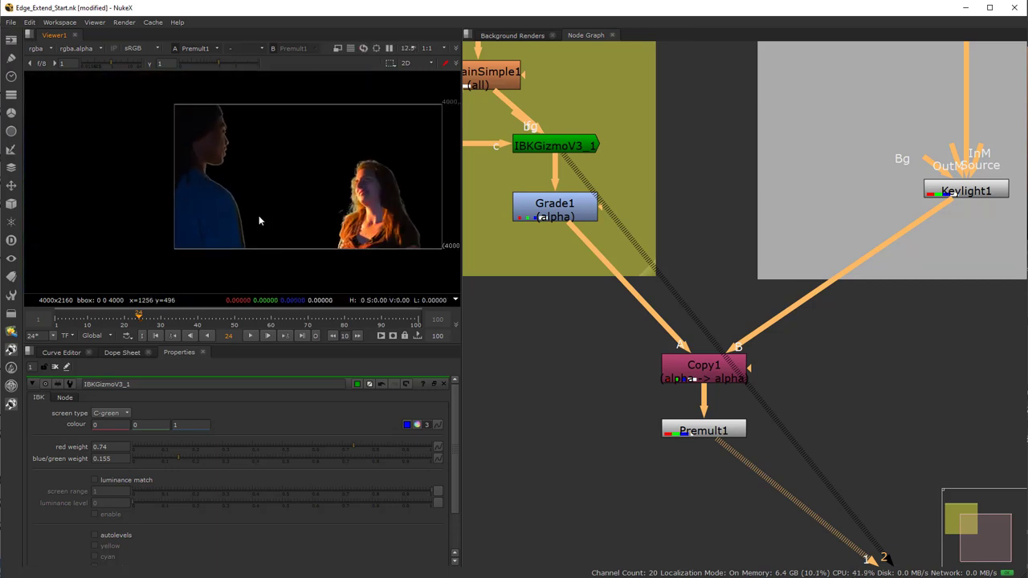
scroll(232, 198, up, 5)
scroll(266, 220, down, 6)
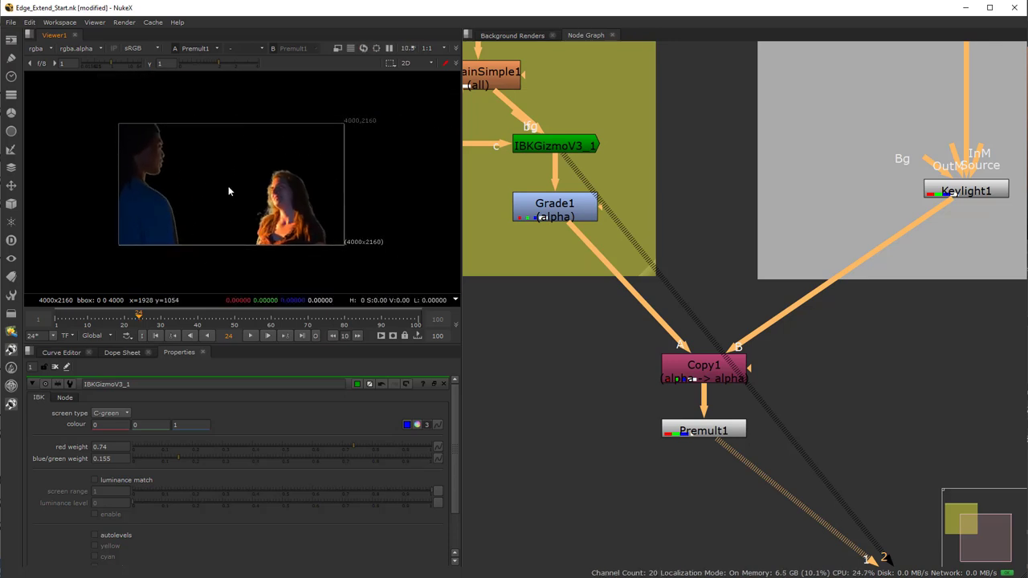
scroll(221, 225, up, 4)
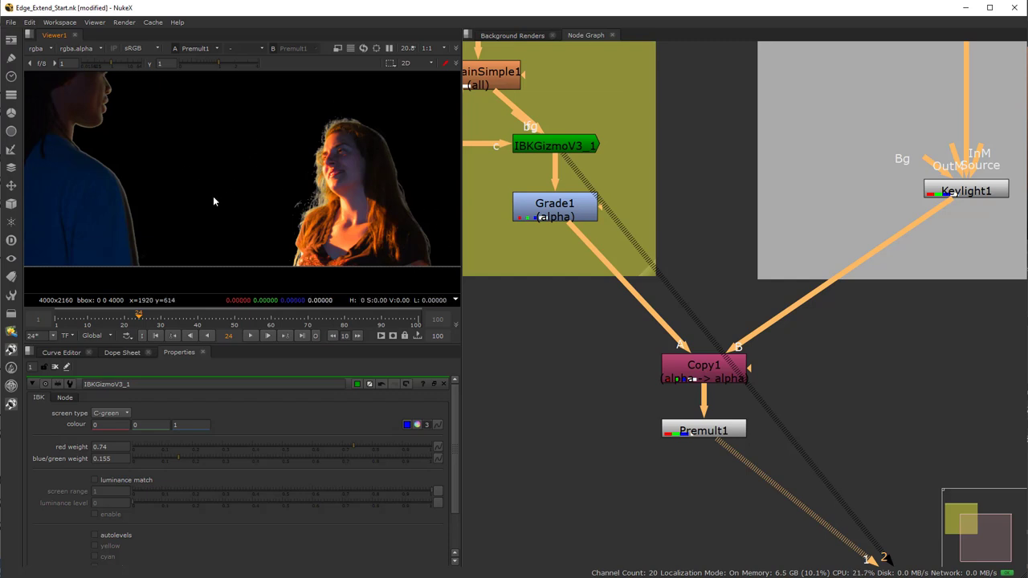
scroll(671, 449, down, 4)
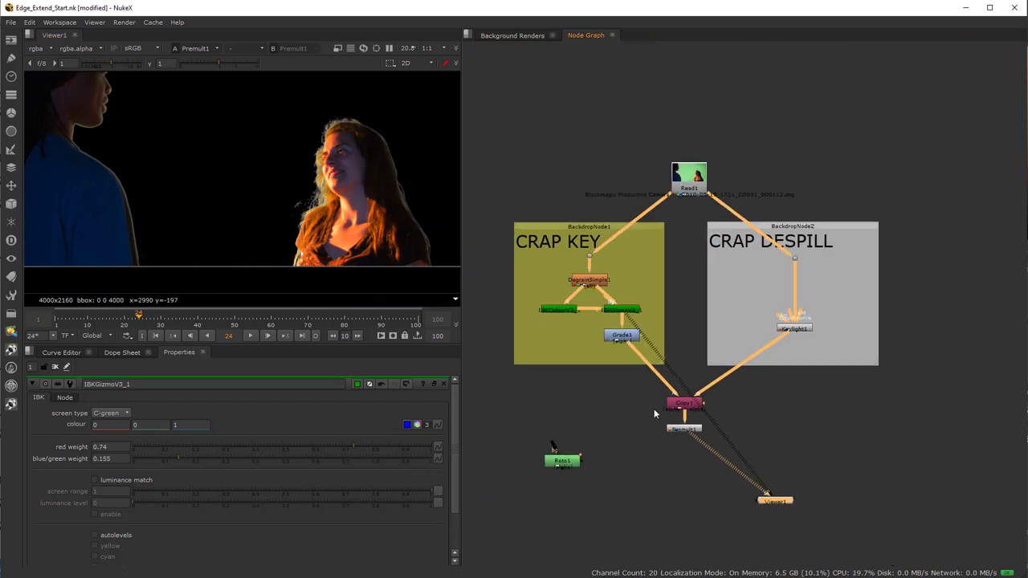
scroll(659, 404, up, 4)
scroll(659, 403, down, 4)
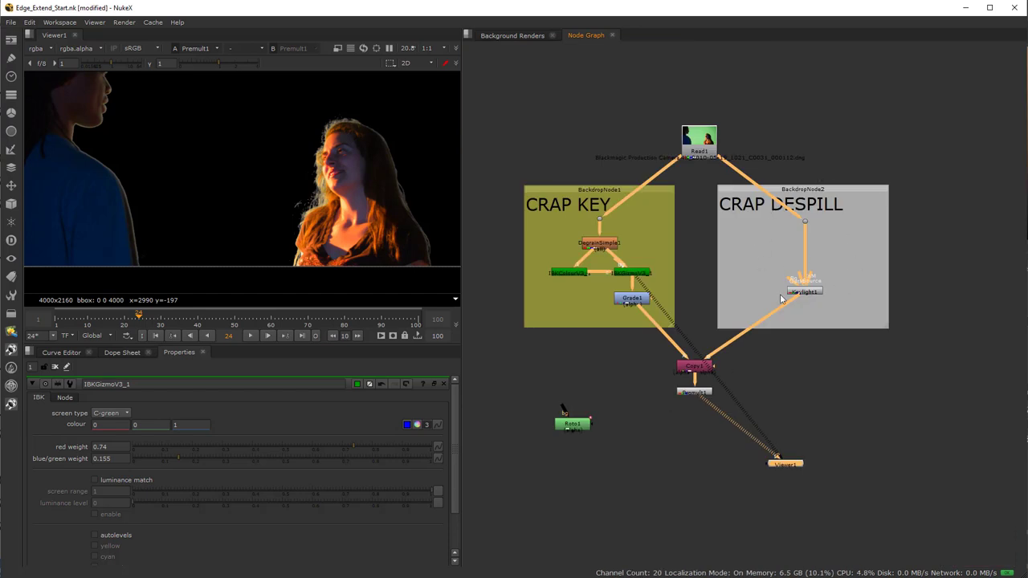
scroll(703, 424, up, 3)
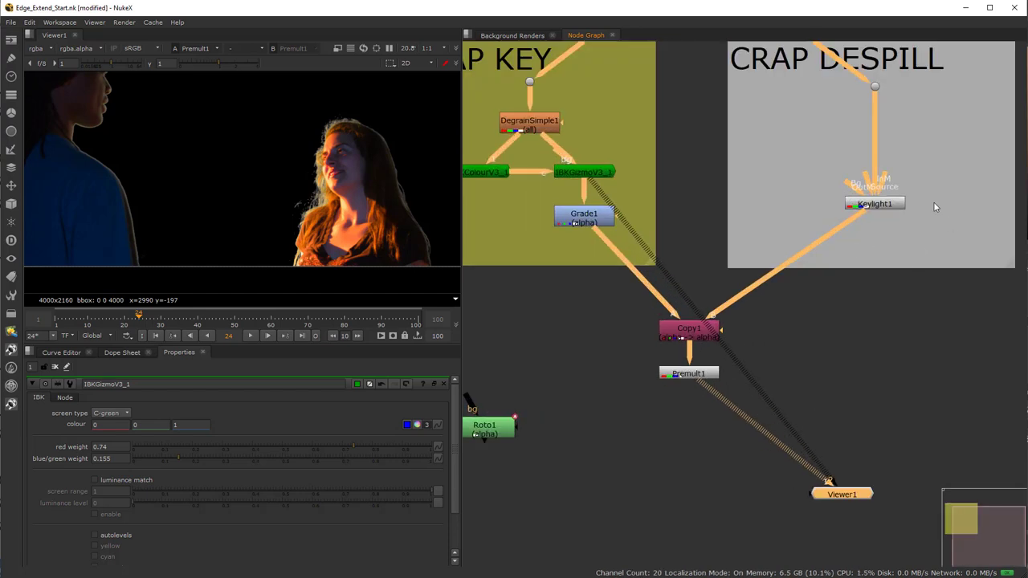
scroll(891, 306, down, 3)
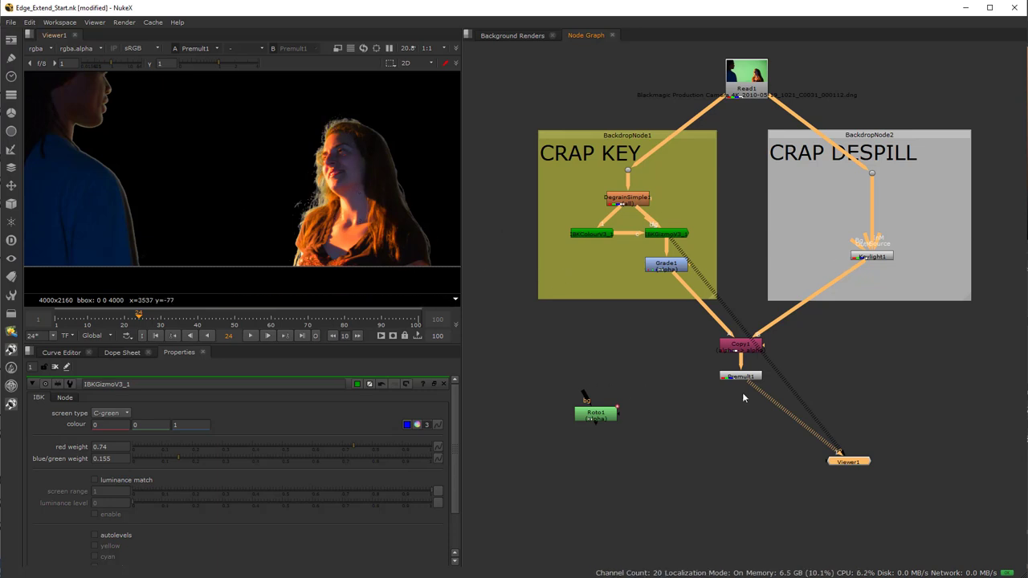
scroll(671, 406, up, 2)
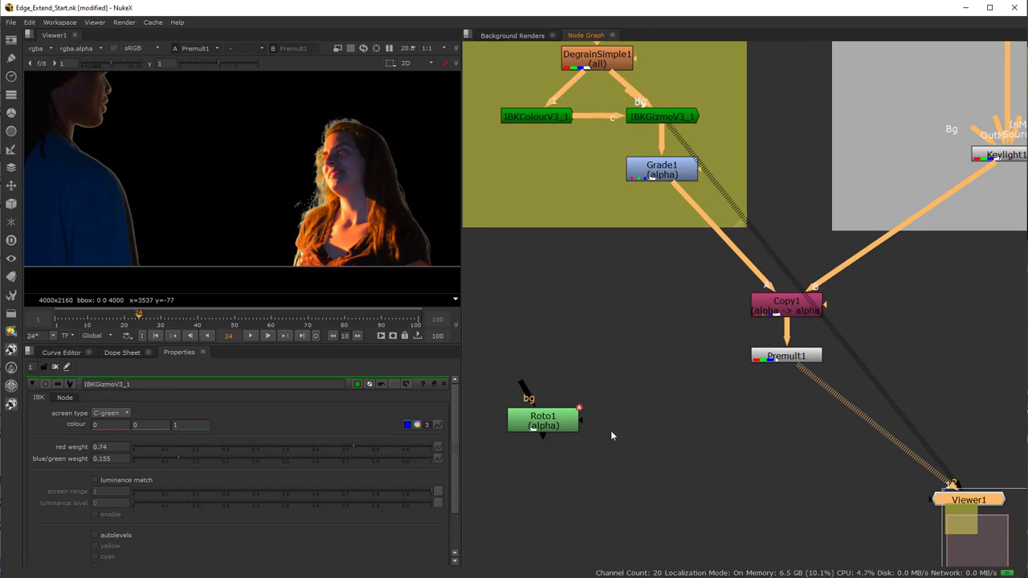
Add an EdgeExtend node through the node search ('edd').
click(675, 418)
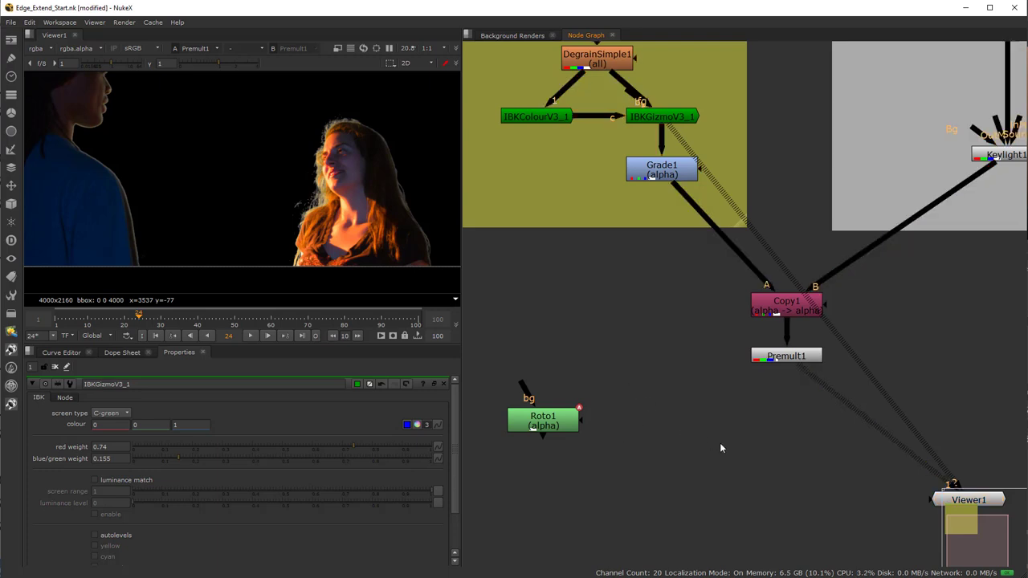
key(Tab)
text(edd)
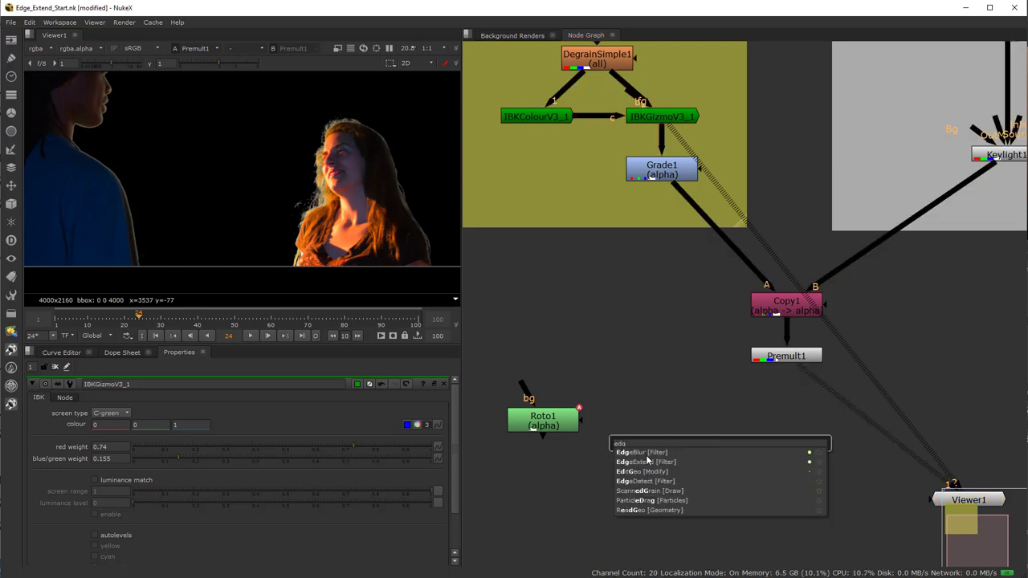
click(646, 461)
scroll(788, 461, up, 3)
scroll(787, 461, down, 3)
Move Roto1 to the right and nudge EdgeExtend1 slightly up and right.
drag(546, 426, 619, 458)
scroll(824, 482, up, 2)
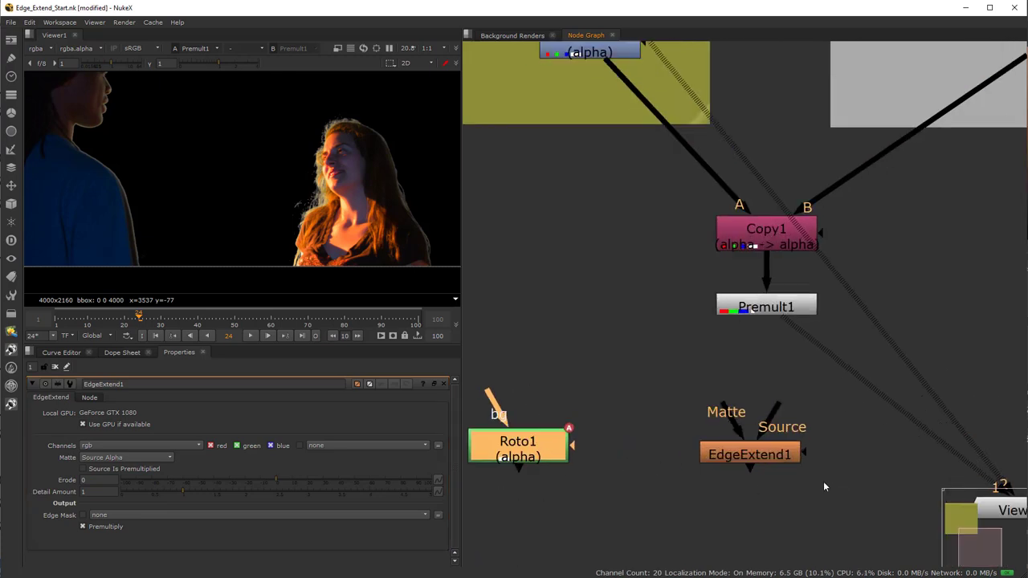
click(744, 453)
click(677, 401)
drag(758, 455, 758, 451)
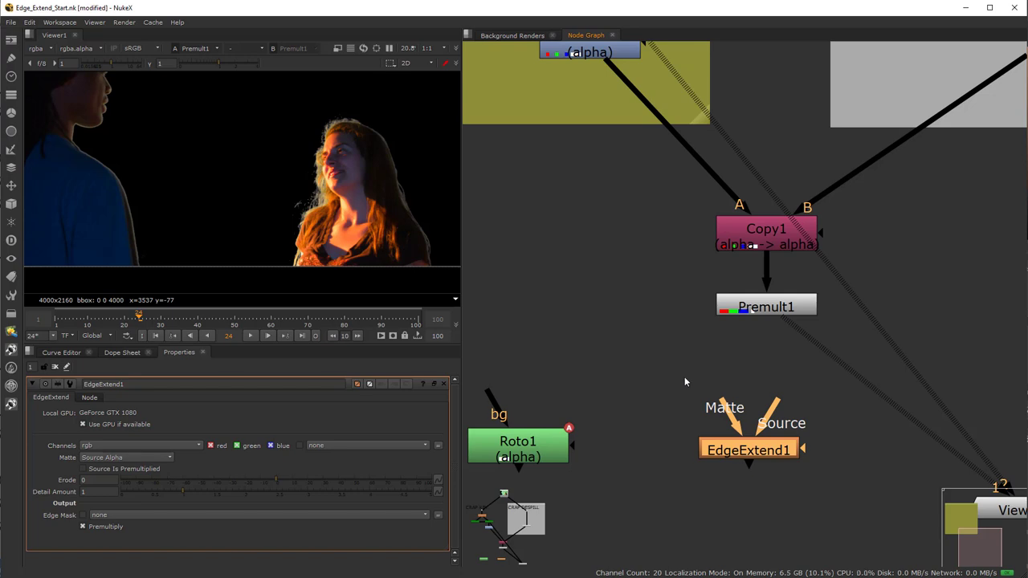
drag(746, 452, 755, 452)
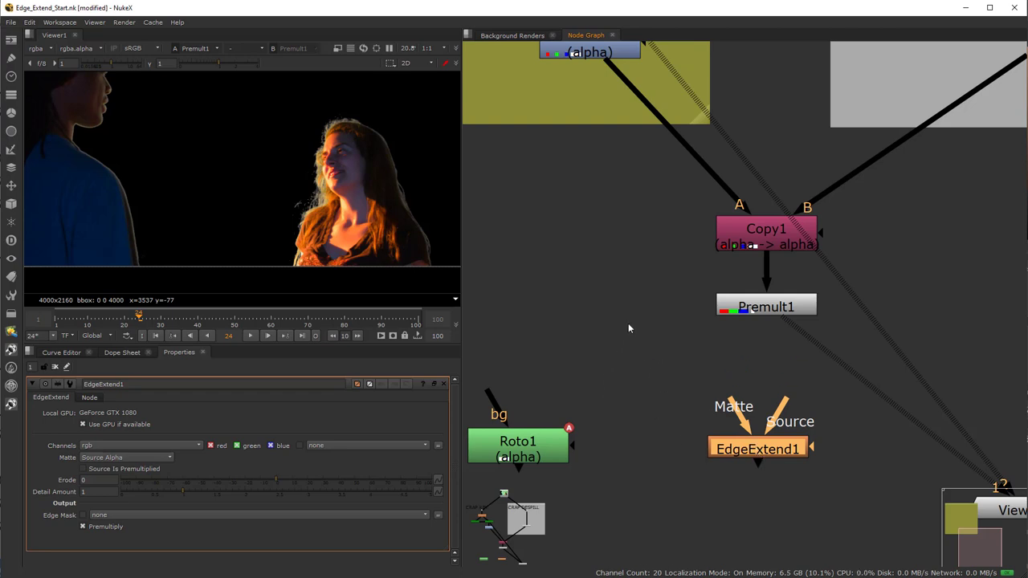
drag(760, 455, 762, 451)
Zoom into the hair edge and play forward to frame 39.
scroll(405, 165, up, 6)
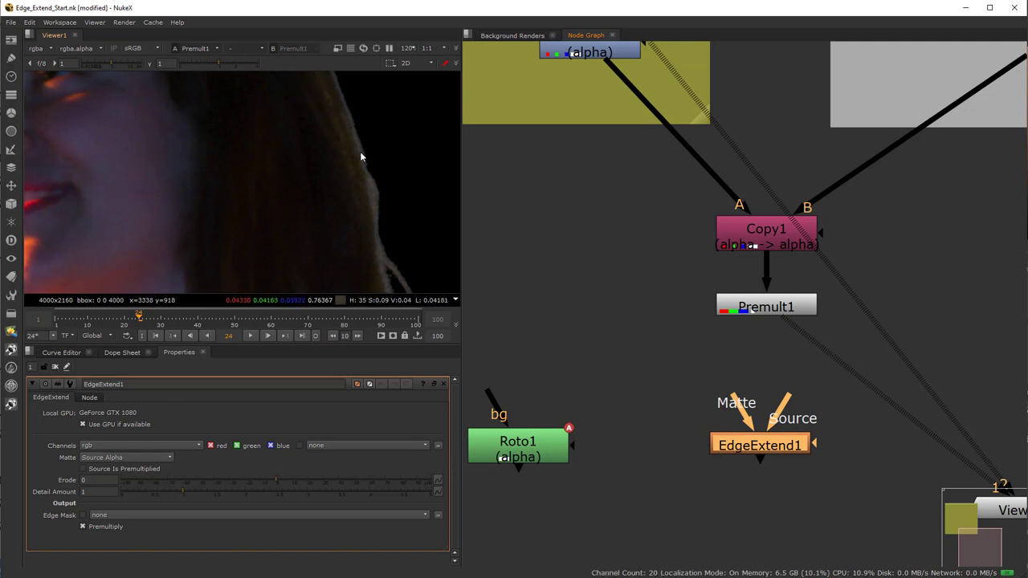
scroll(359, 159, up, 5)
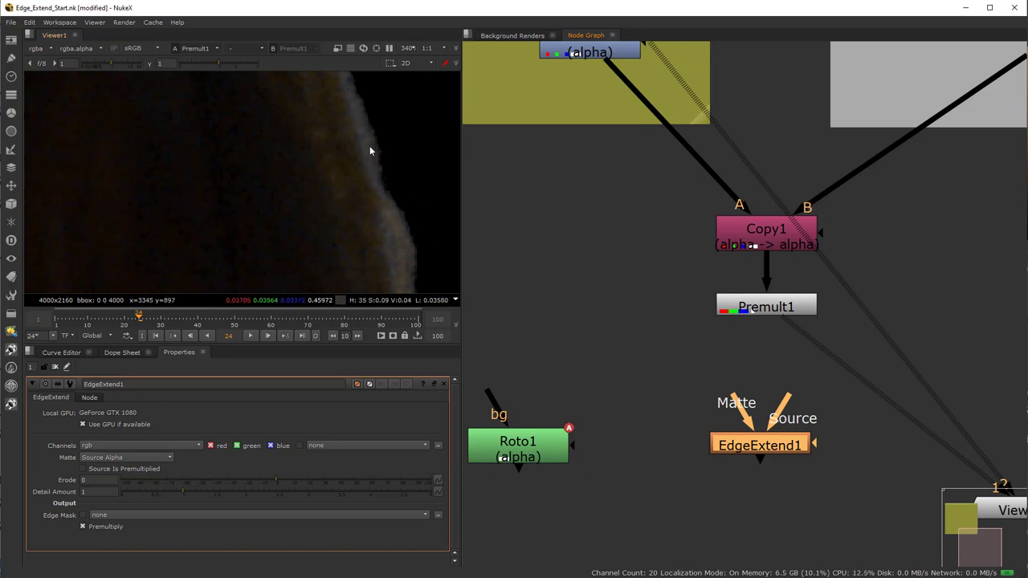
scroll(349, 150, down, 5)
scroll(347, 156, down, 2)
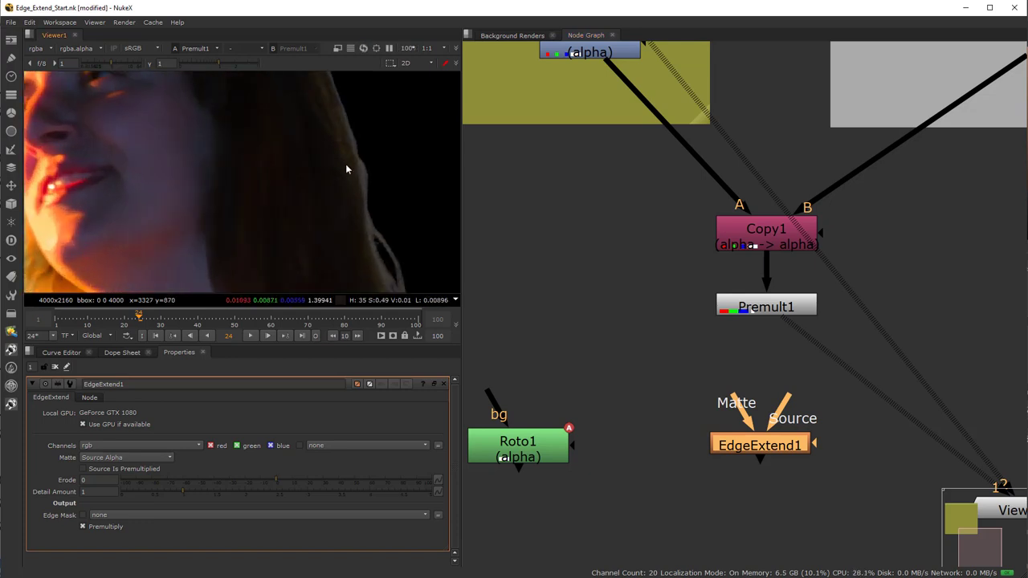
key(l)
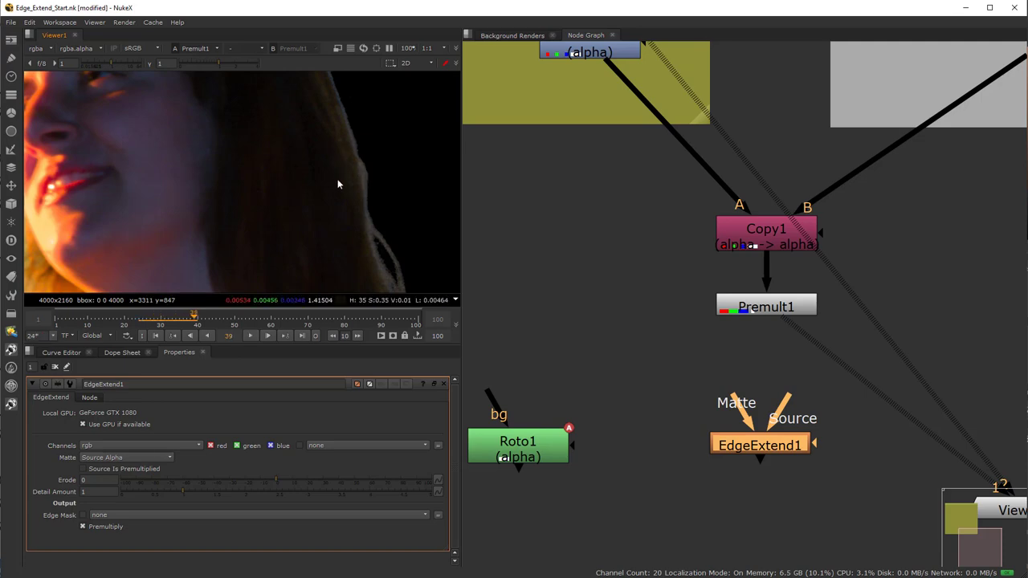
key(space)
key(space)
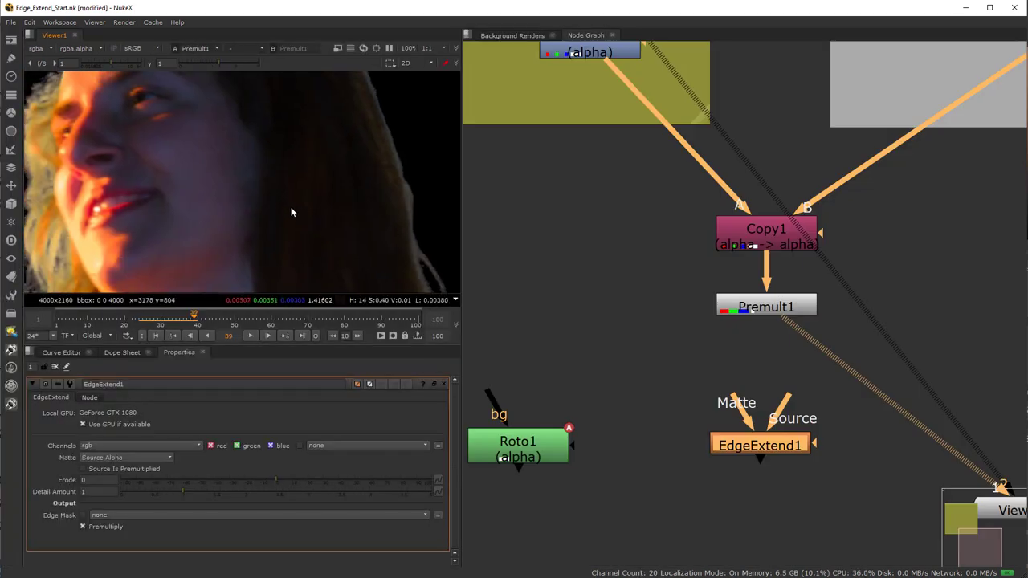
Widen the viewer and check the hair in Luminance, then return to RGB.
scroll(290, 210, down, 1)
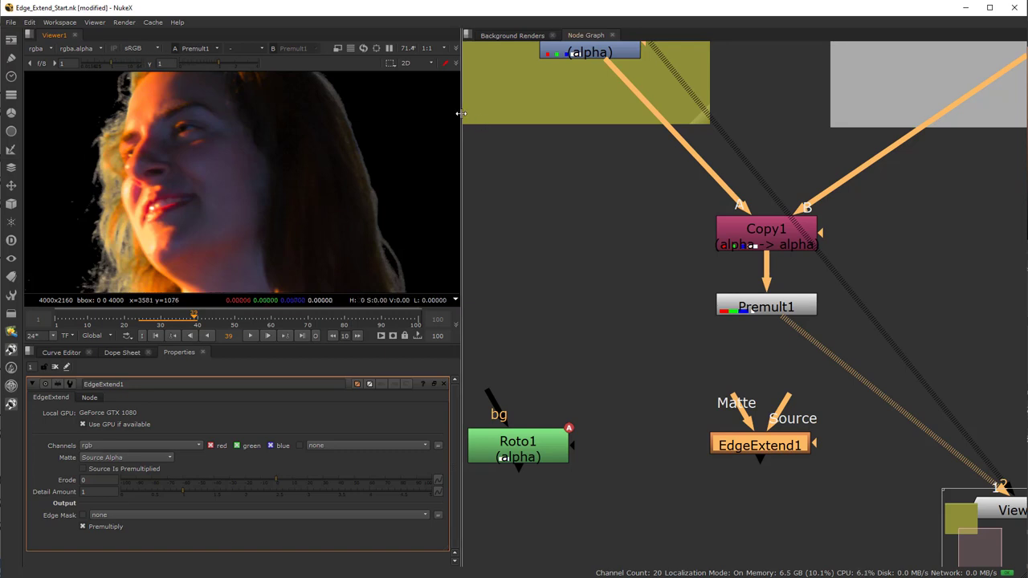
drag(462, 116, 551, 114)
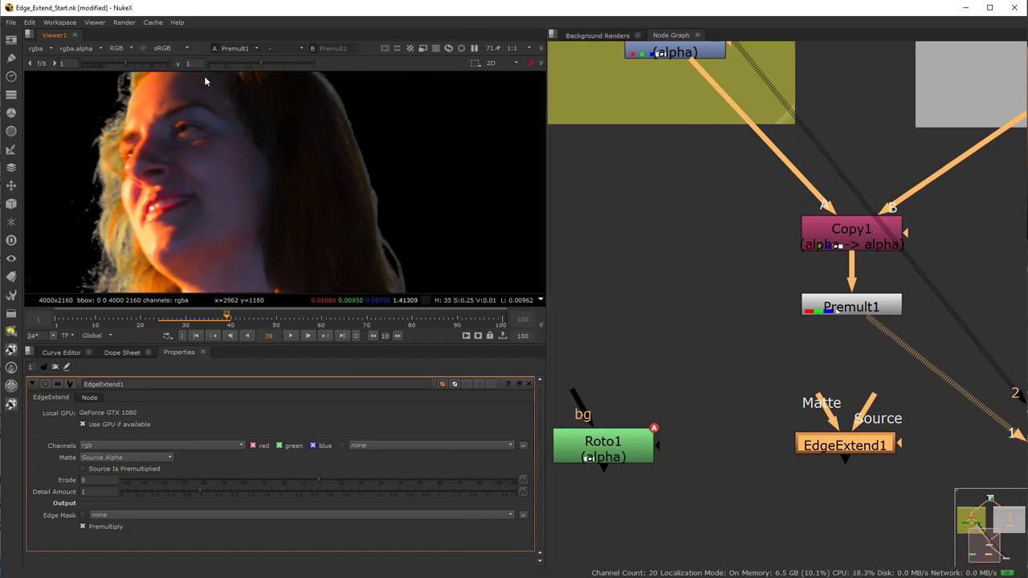
click(131, 48)
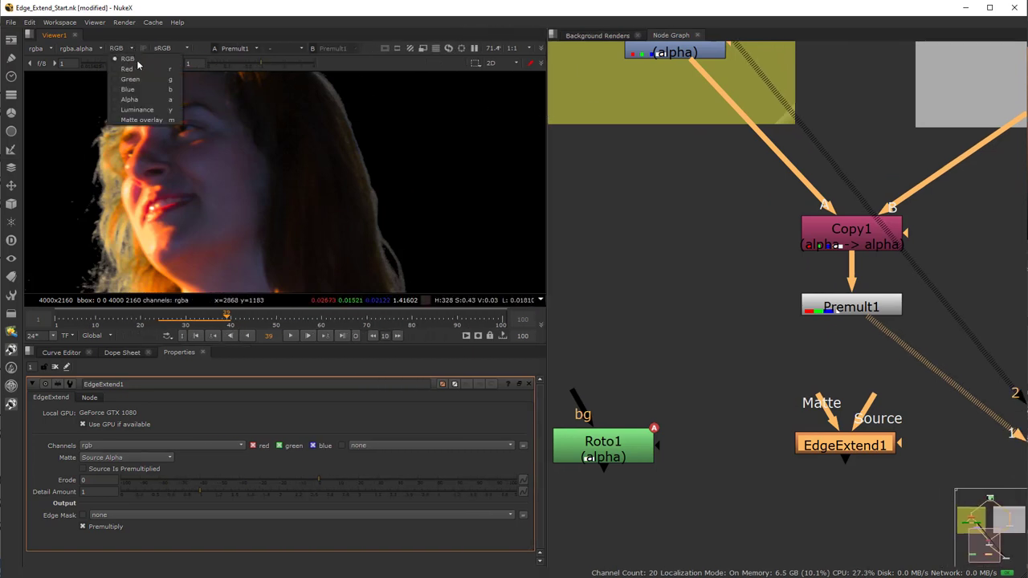
click(136, 110)
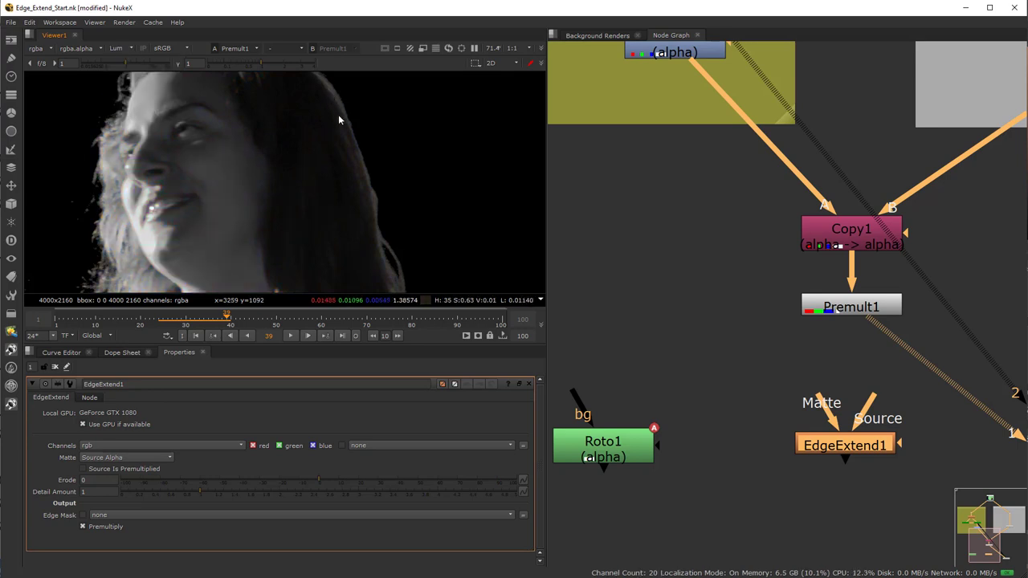
key(y)
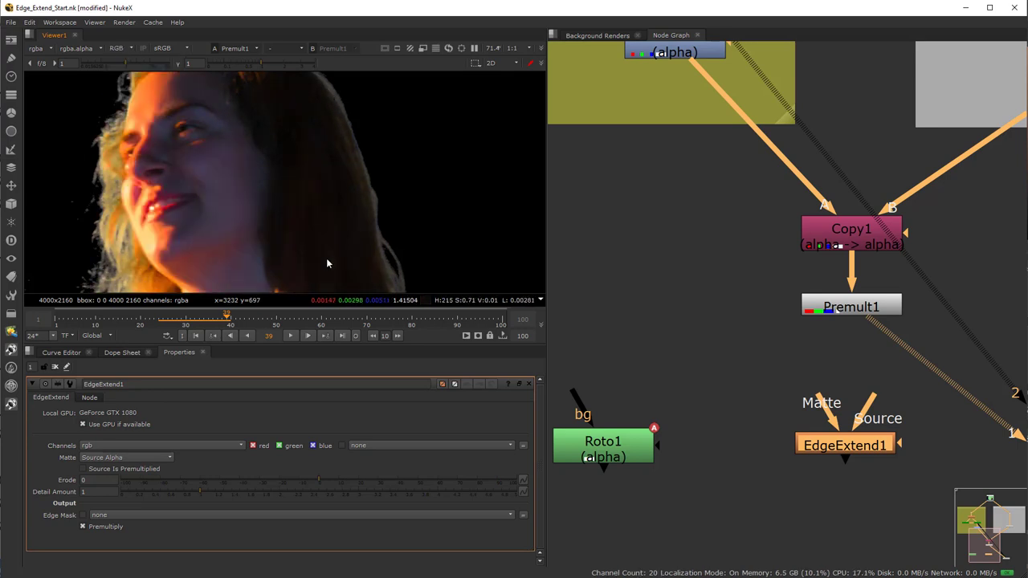
scroll(698, 421, down, 3)
Disconnect EdgeExtend1's Matte input and move Roto1 up beside EdgeExtend1.
scroll(698, 421, up, 2)
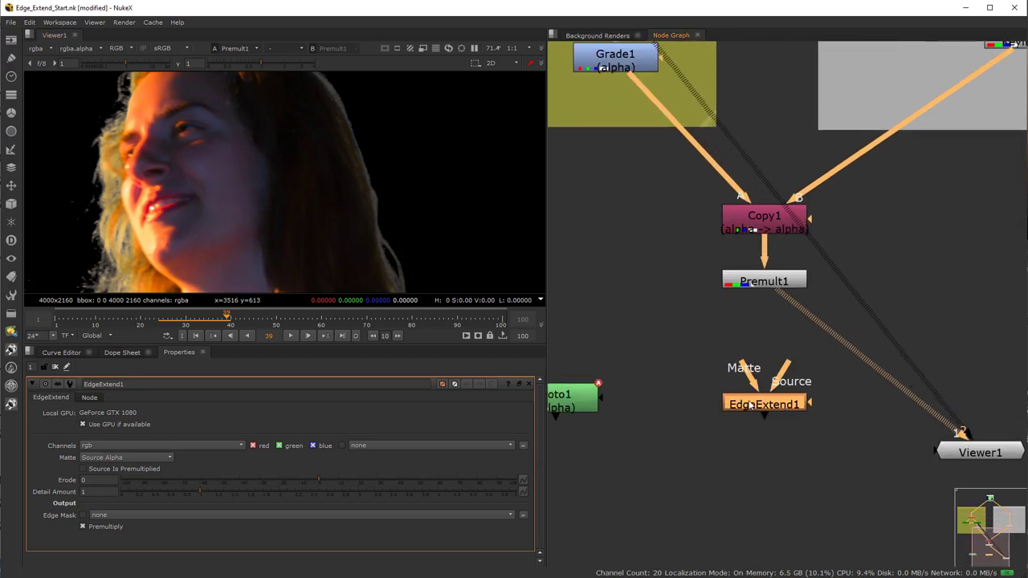
scroll(741, 428, down, 1)
scroll(740, 427, up, 1)
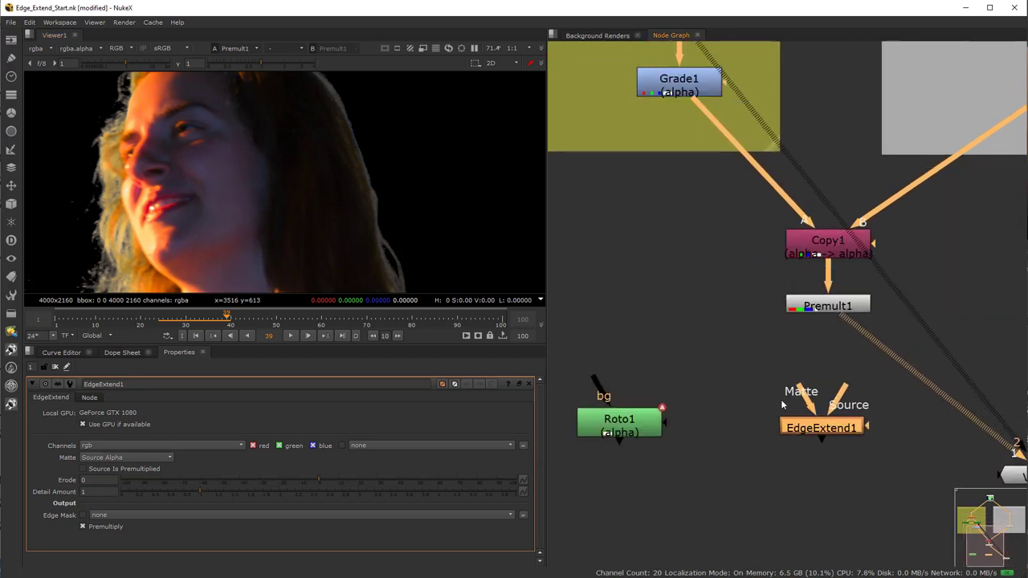
drag(786, 381, 727, 356)
click(829, 254)
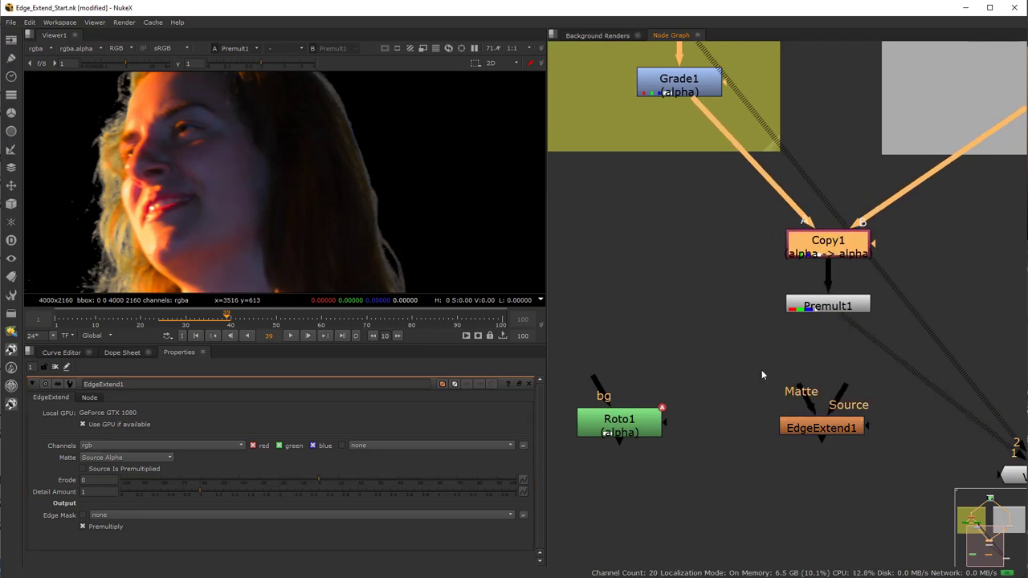
drag(632, 419, 644, 329)
View EdgeExtend1's output and enable Source Is Premultiplied in its settings.
click(825, 427)
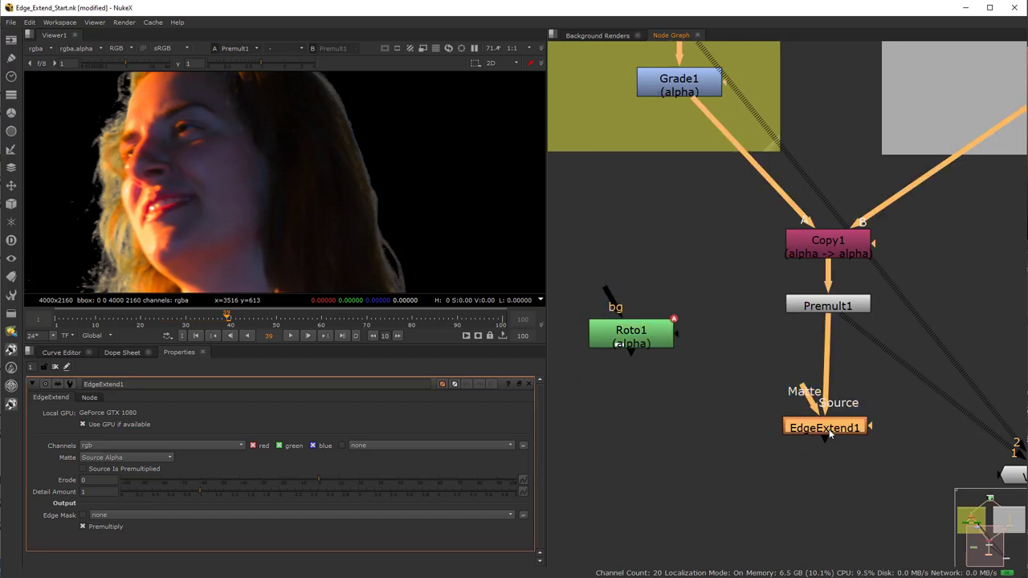
key(1)
double_click(825, 430)
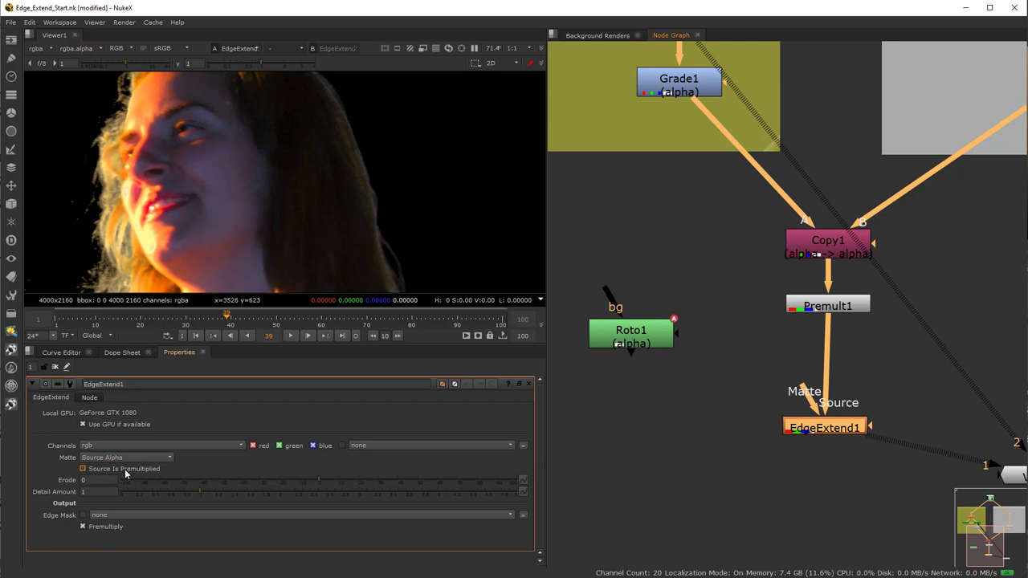
click(820, 310)
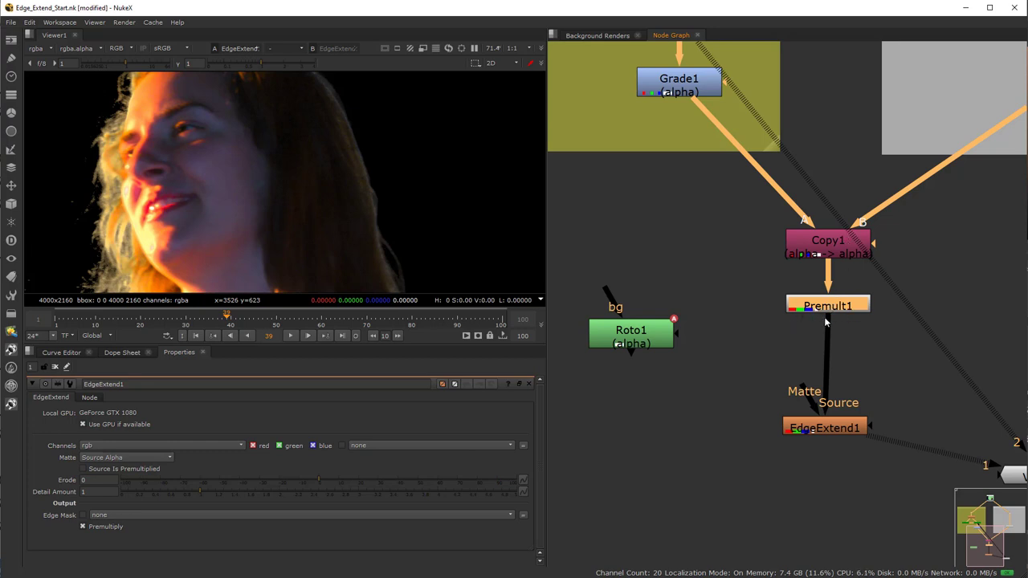
click(85, 468)
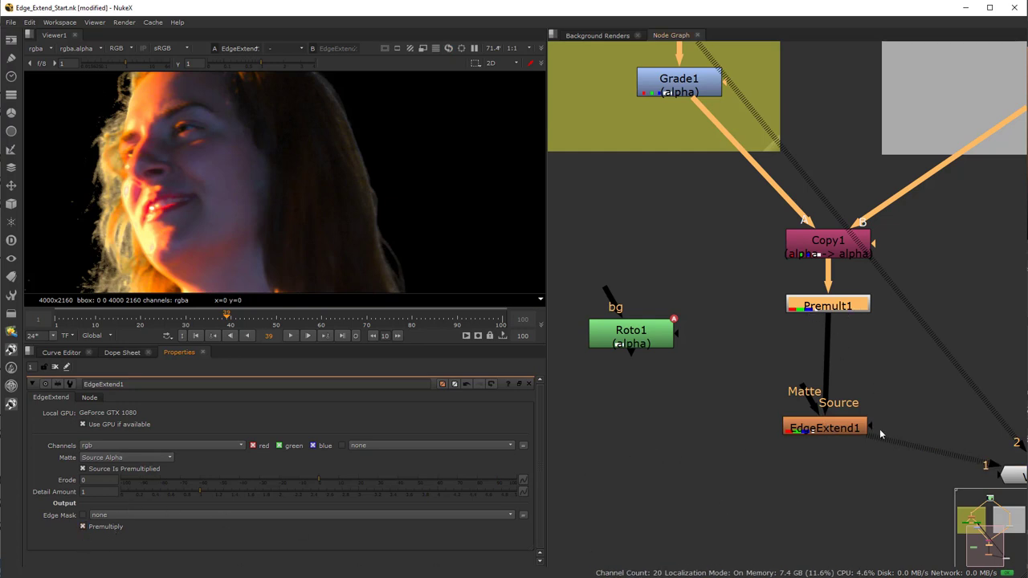
Turn off EdgeExtend1's Premultiply output and zoom into the edge.
click(84, 527)
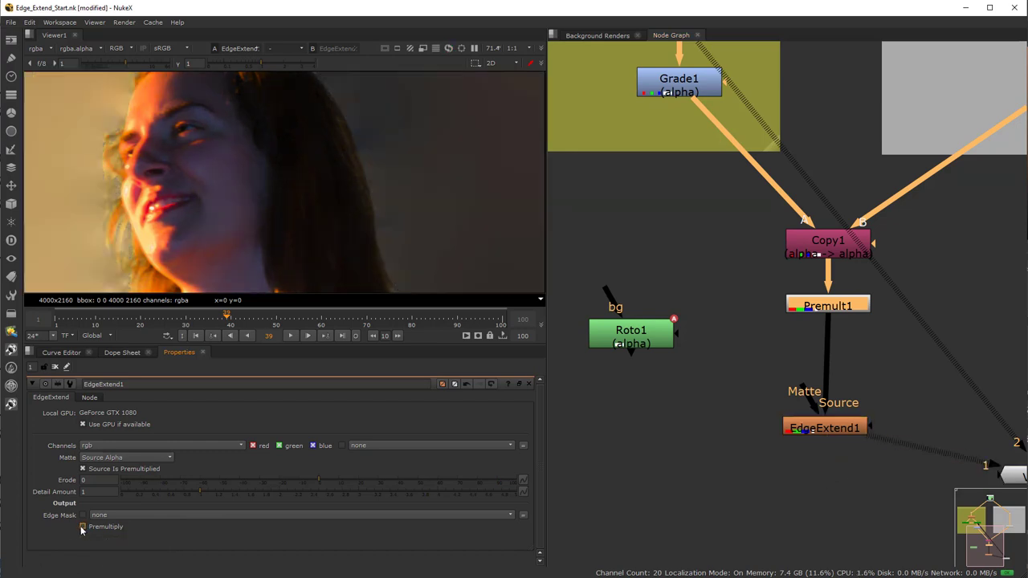
scroll(190, 199, down, 3)
scroll(336, 201, up, 2)
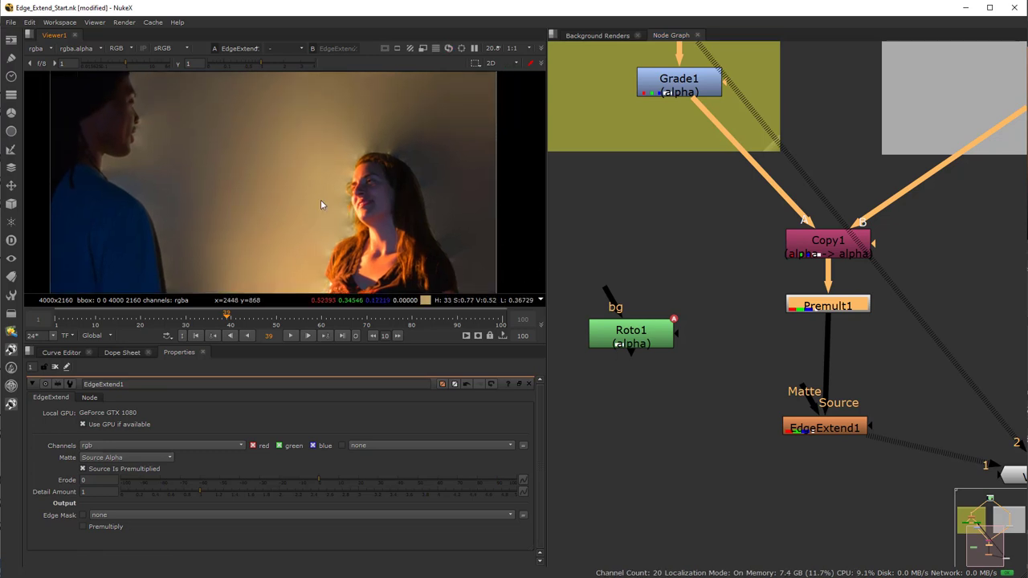
scroll(349, 167, up, 4)
scroll(378, 164, up, 4)
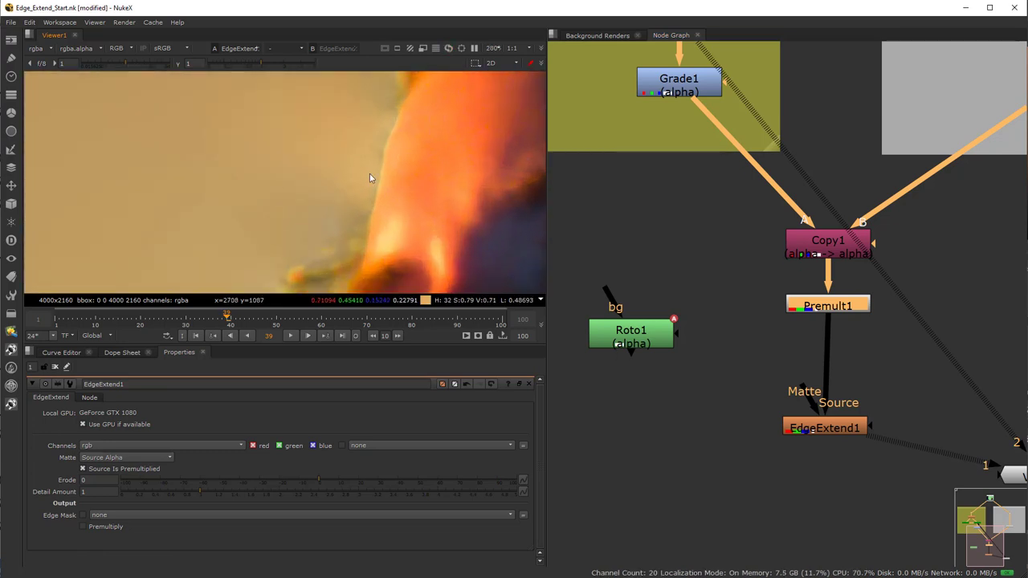
Compare the edge's alpha matte with the colour image, then reselect EdgeExtend1.
key(a)
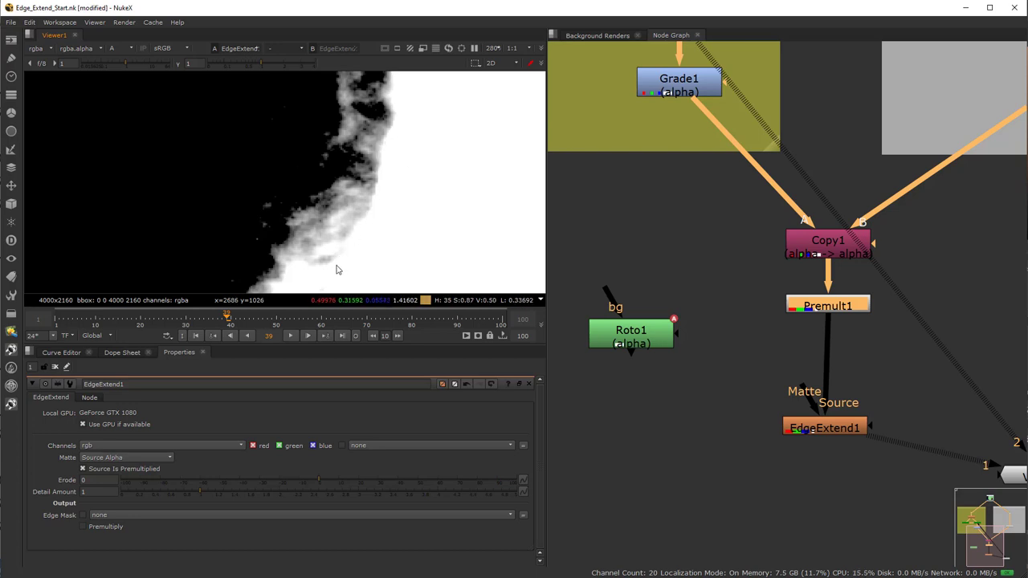
key(a)
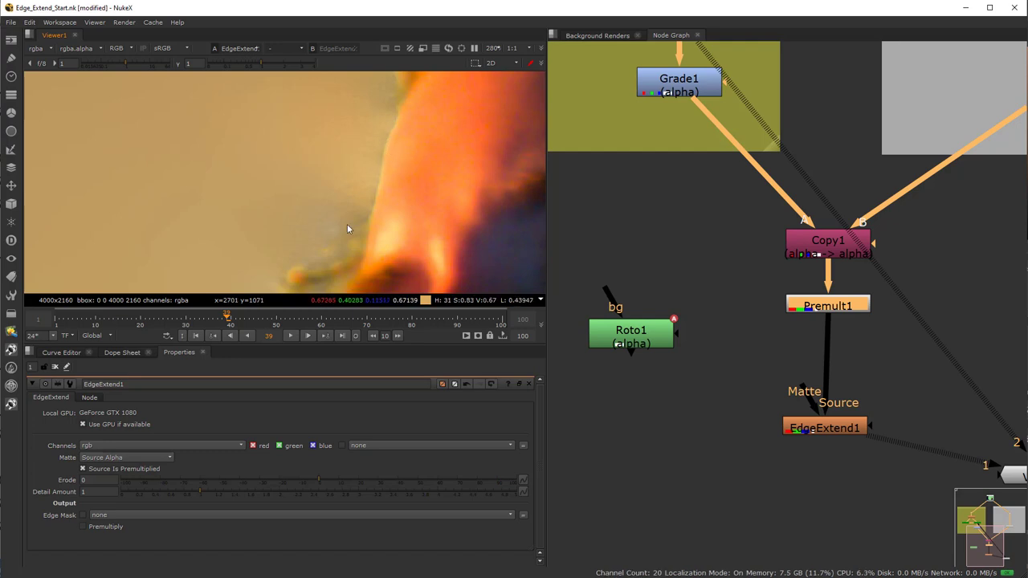
scroll(345, 221, down, 3)
key(a)
scroll(341, 216, down, 1)
key(a)
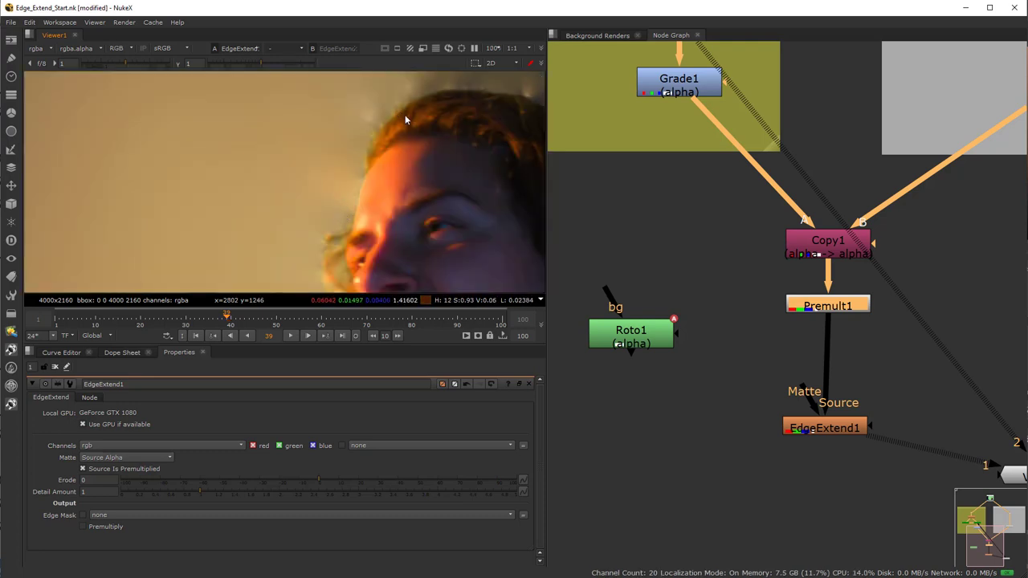
scroll(405, 224, down, 2)
key(a)
key(a)
scroll(381, 225, down, 3)
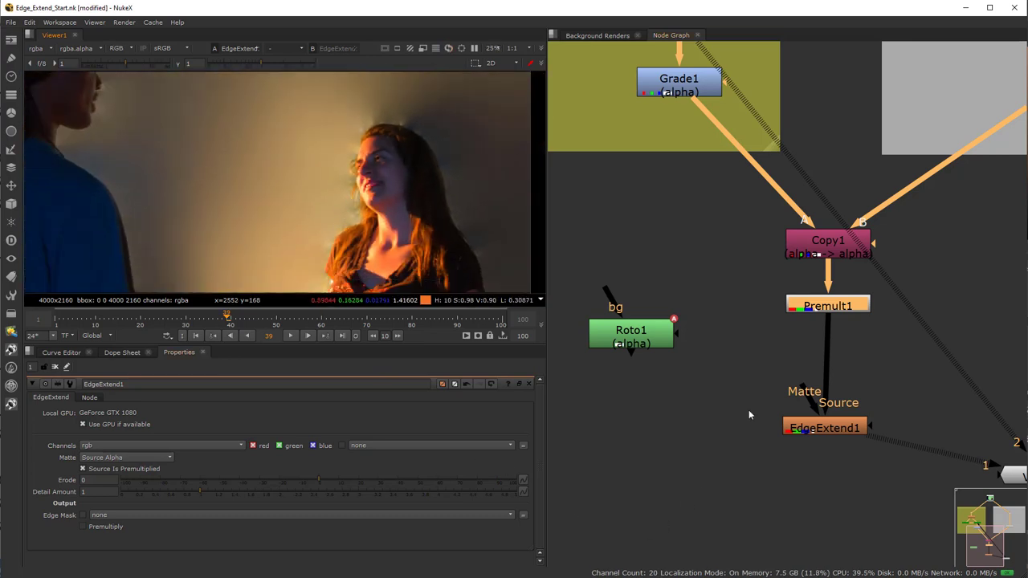
click(749, 410)
click(845, 429)
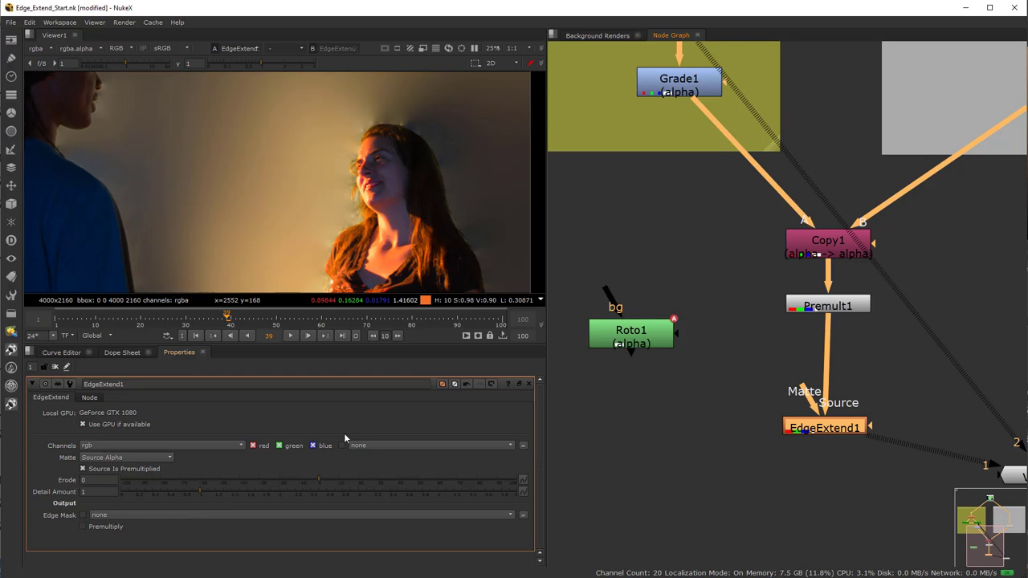
Raise EdgeExtend1's Erode to 11.
scroll(365, 187, up, 5)
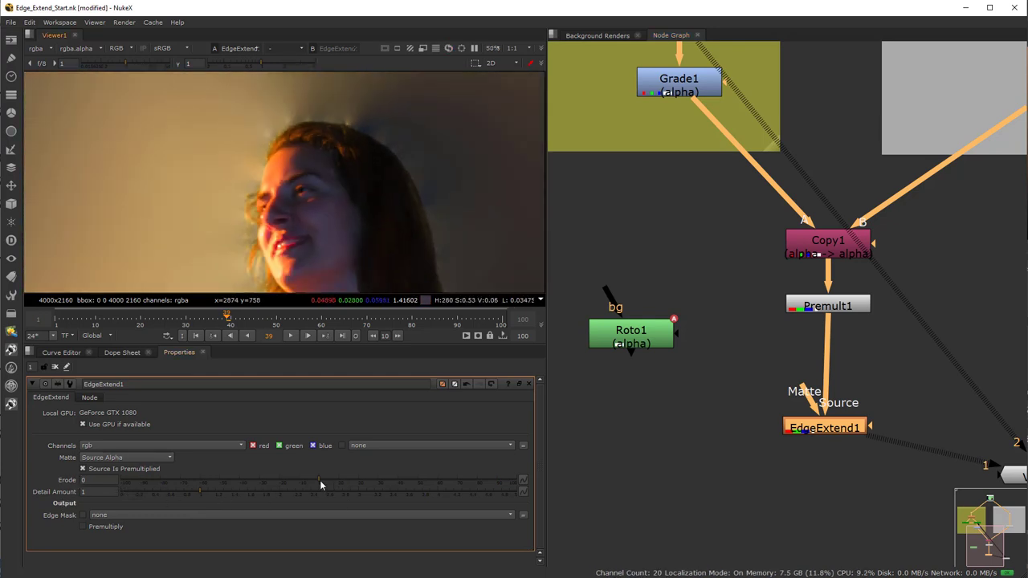
scroll(274, 164, up, 5)
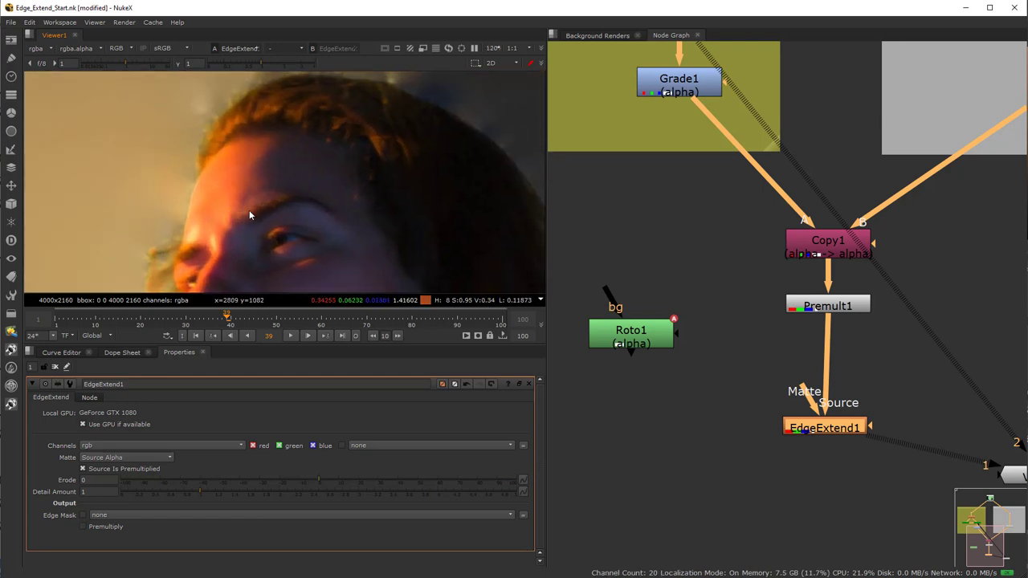
click(324, 483)
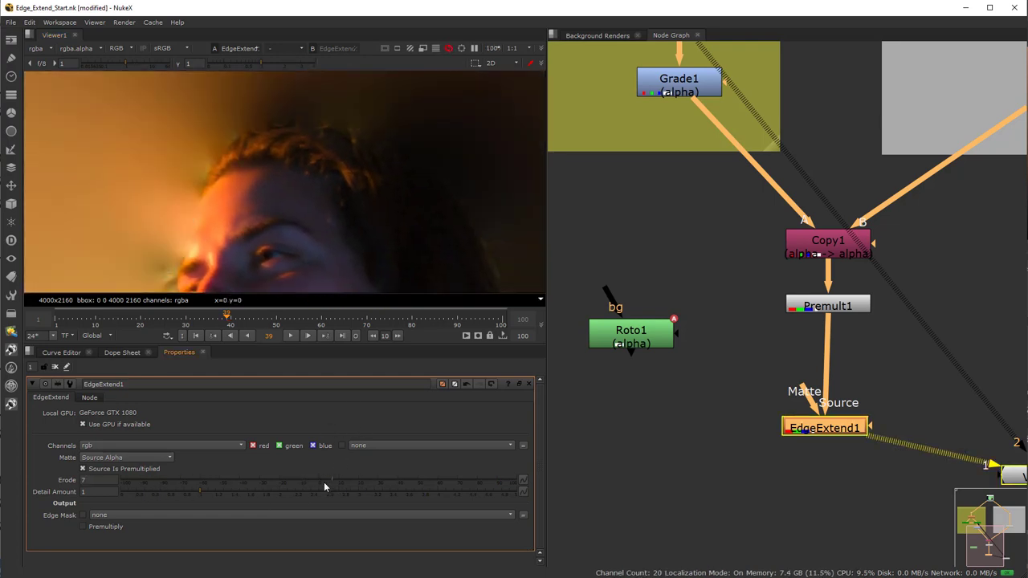
drag(335, 483, 340, 483)
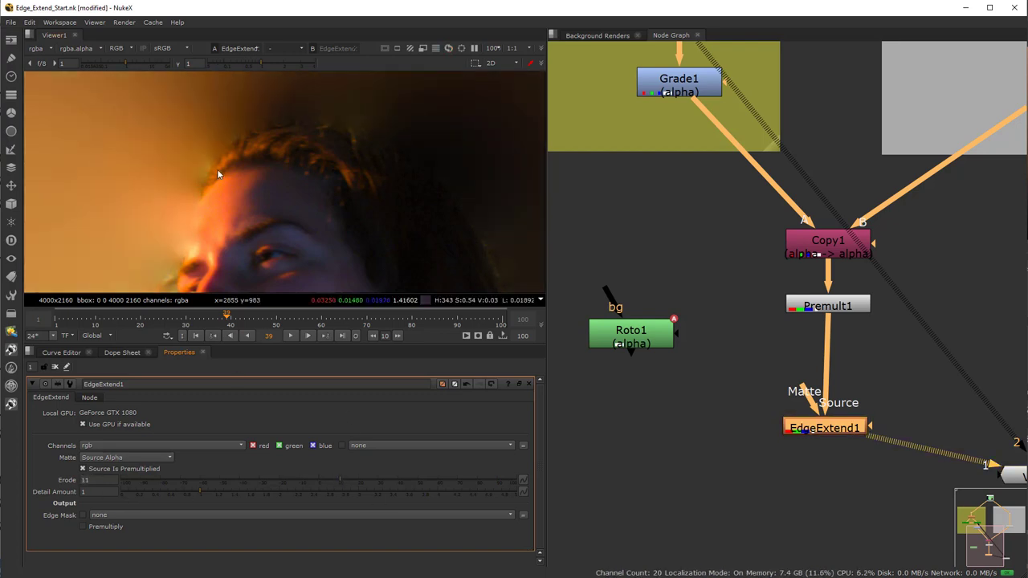
Inspect another part of the hairline and raise Erode further to 18.5.
scroll(217, 153, up, 4)
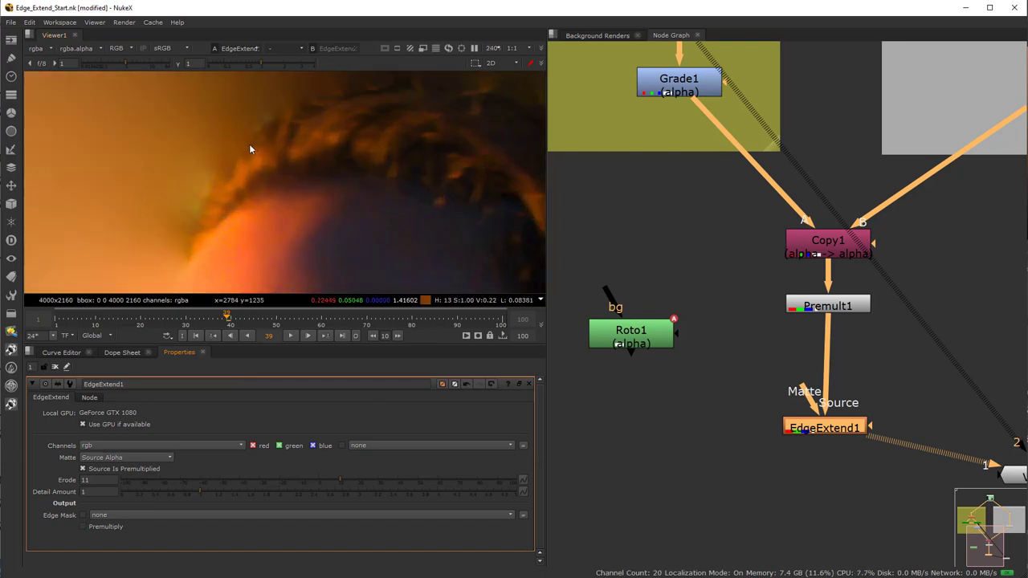
middle_drag(207, 114, 290, 174)
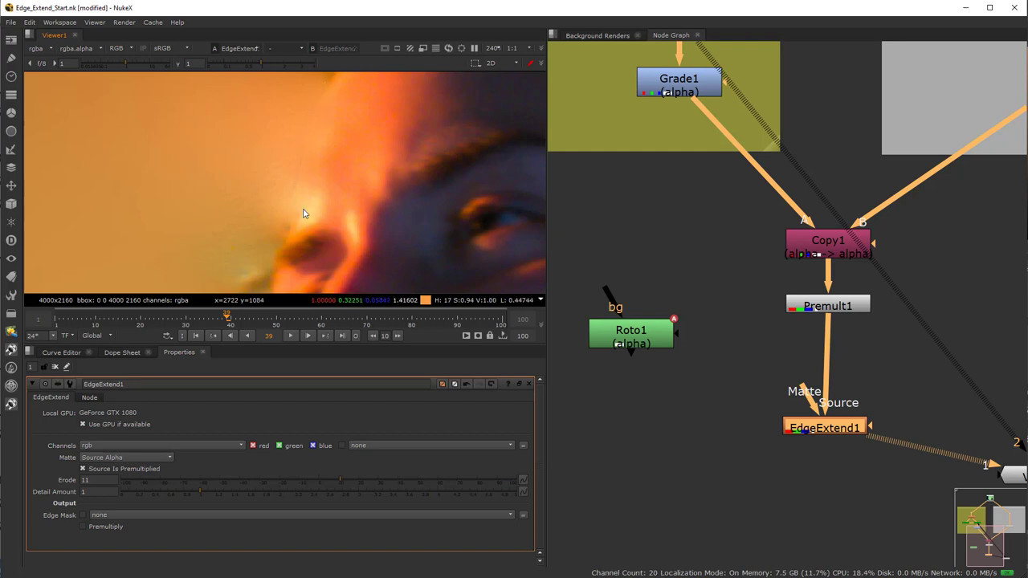
scroll(330, 231, down, 5)
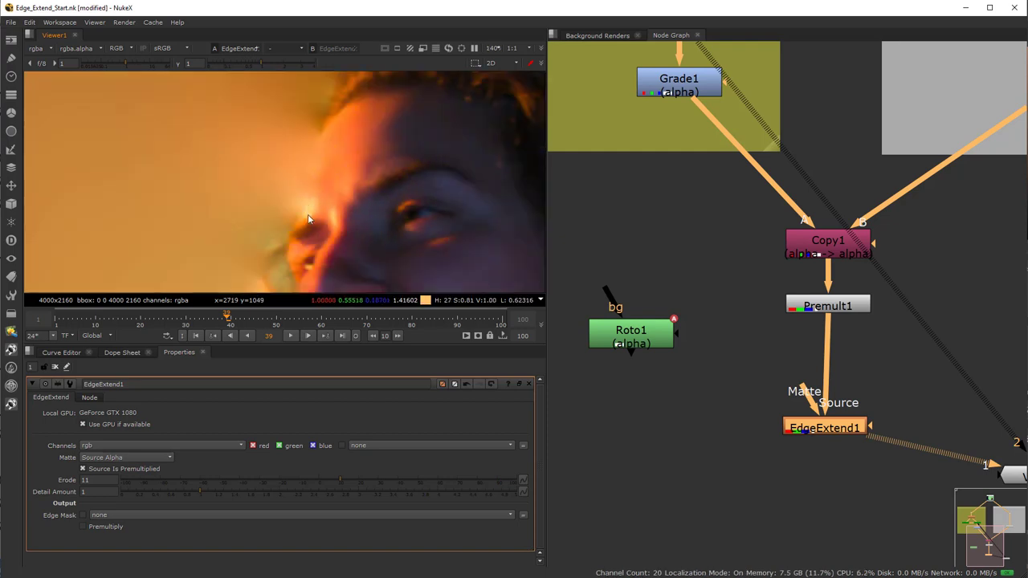
scroll(304, 203, down, 2)
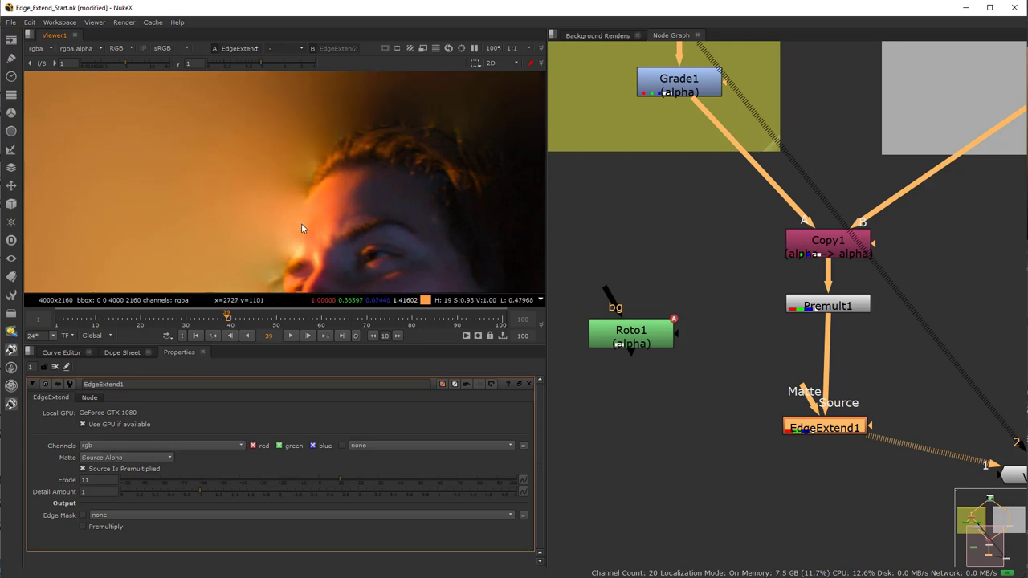
scroll(302, 224, up, 2)
scroll(317, 195, up, 3)
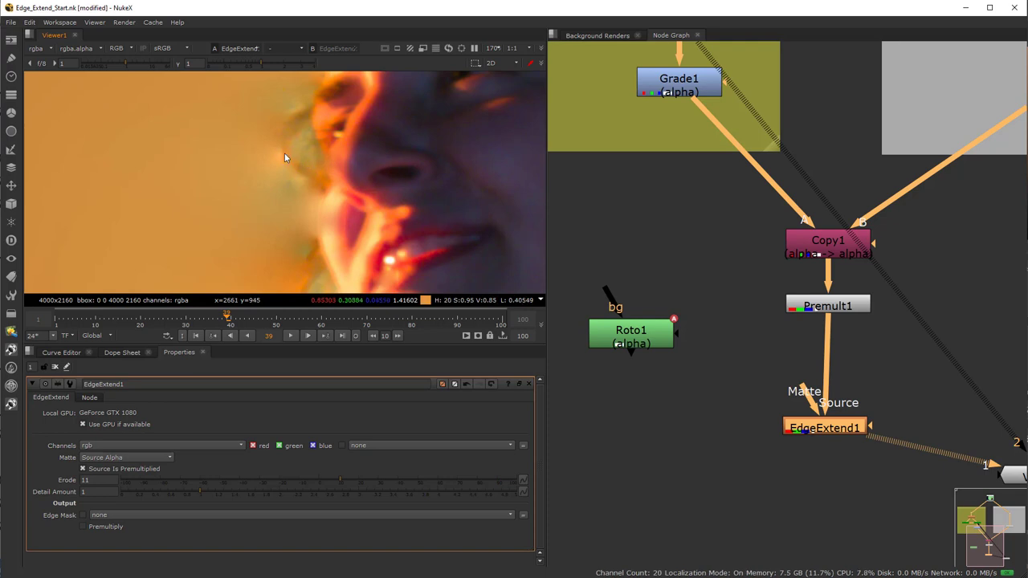
scroll(284, 157, down, 5)
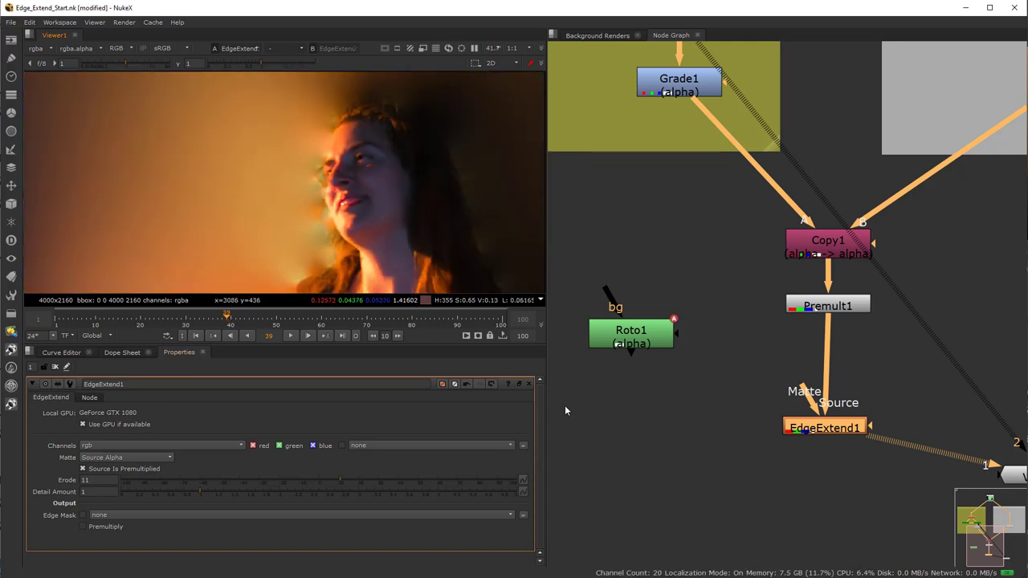
scroll(315, 271, up, 4)
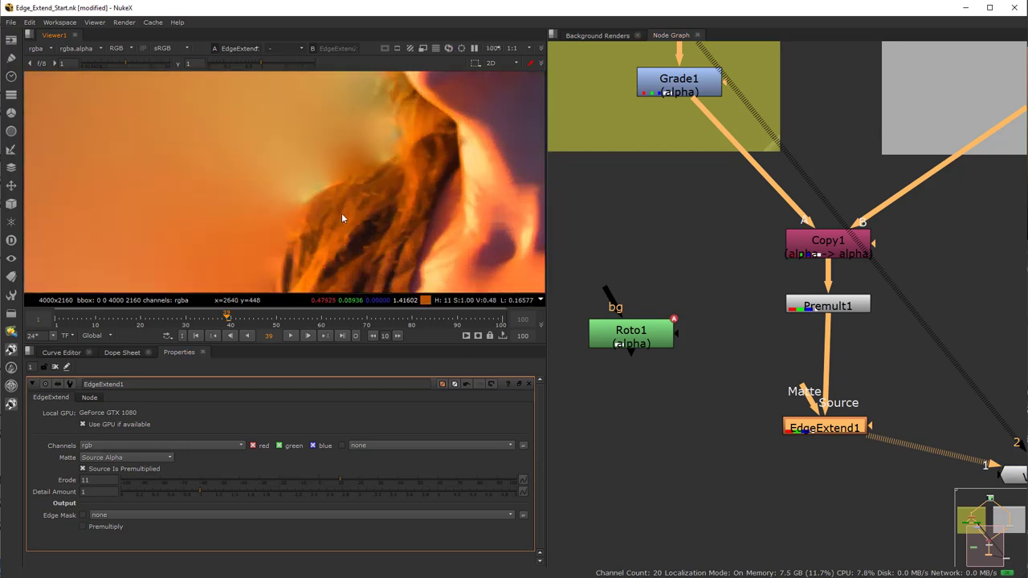
scroll(339, 200, up, 3)
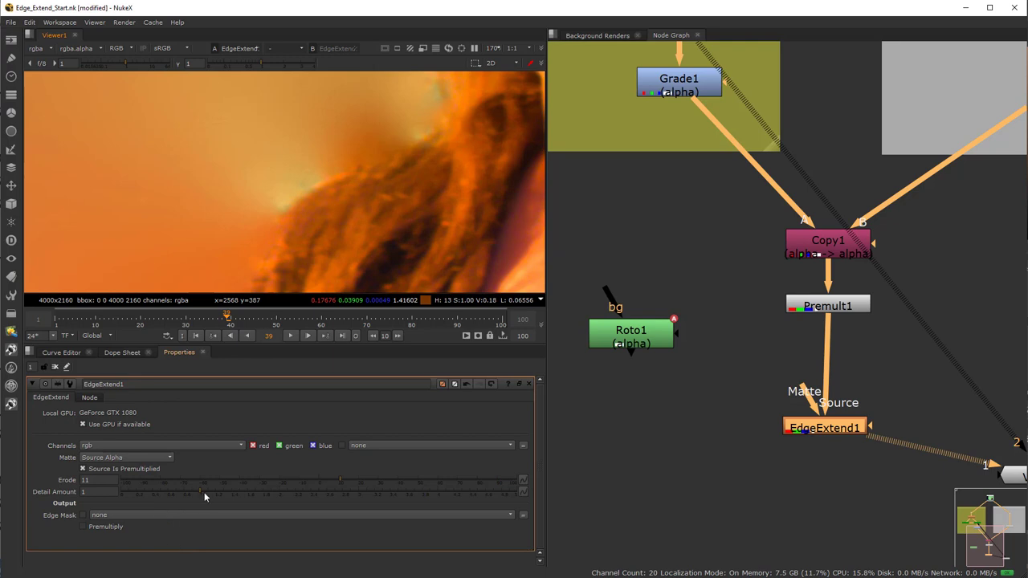
drag(341, 479, 355, 478)
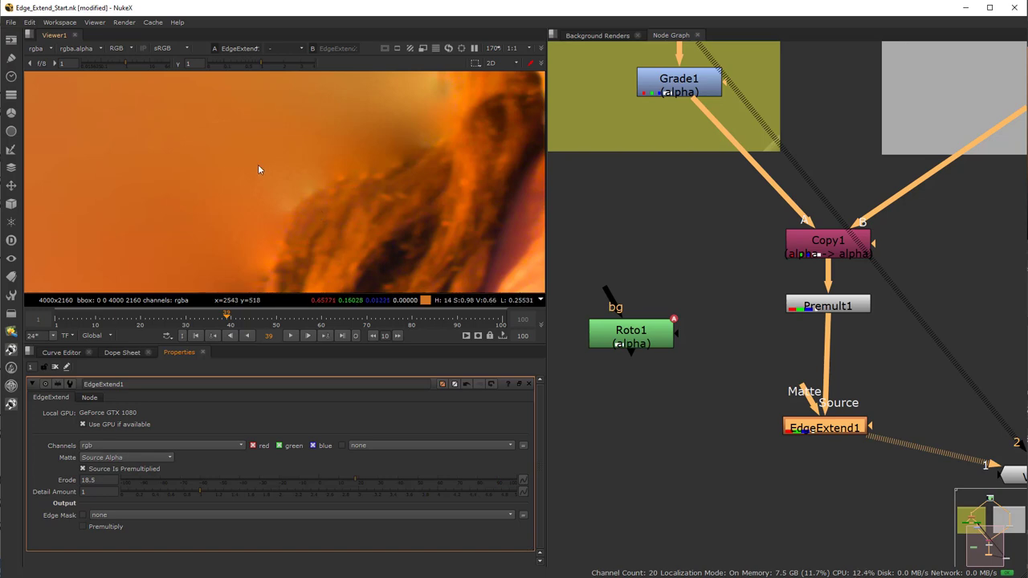
Turn EdgeExtend1's Premultiply output back on and zoom in to check the edges over black.
scroll(345, 211, down, 5)
scroll(409, 229, down, 2)
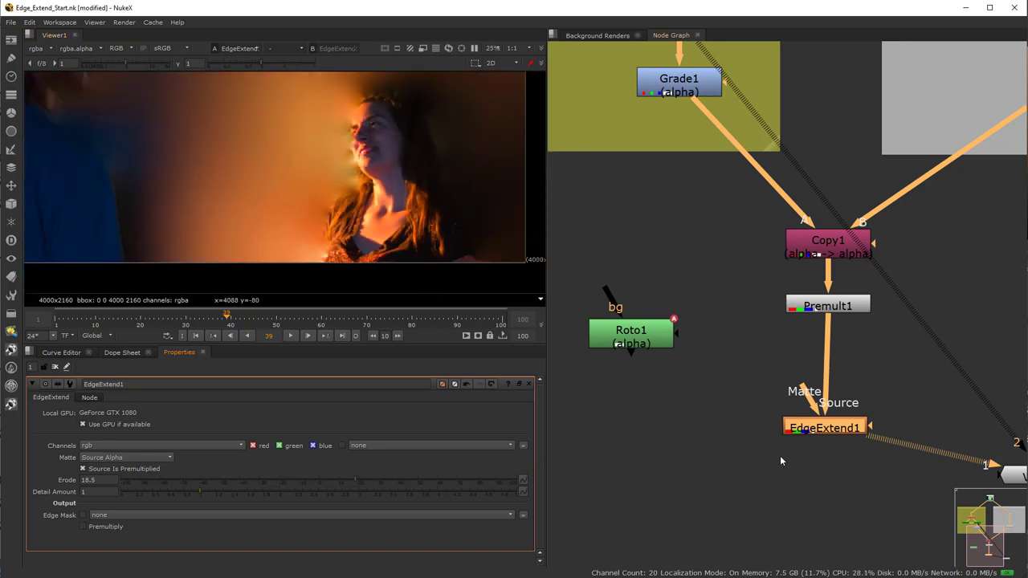
scroll(286, 155, down, 2)
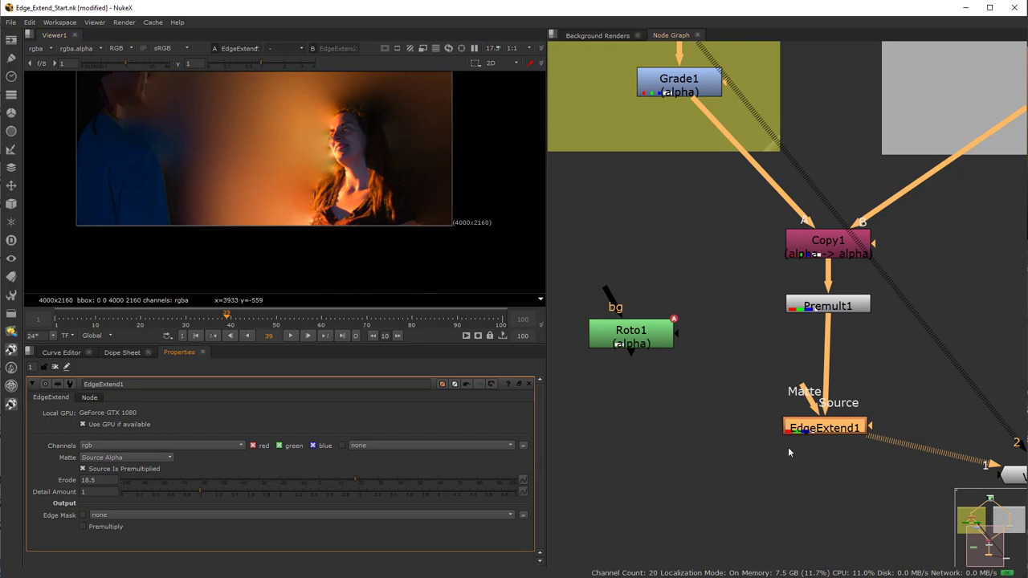
click(82, 527)
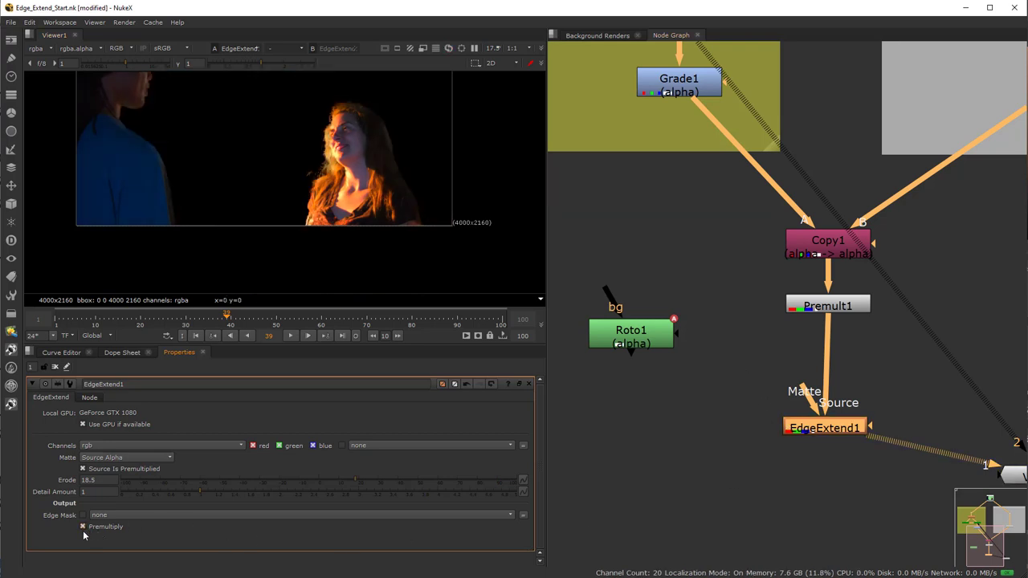
scroll(143, 151, up, 4)
scroll(144, 151, up, 3)
scroll(134, 160, down, 4)
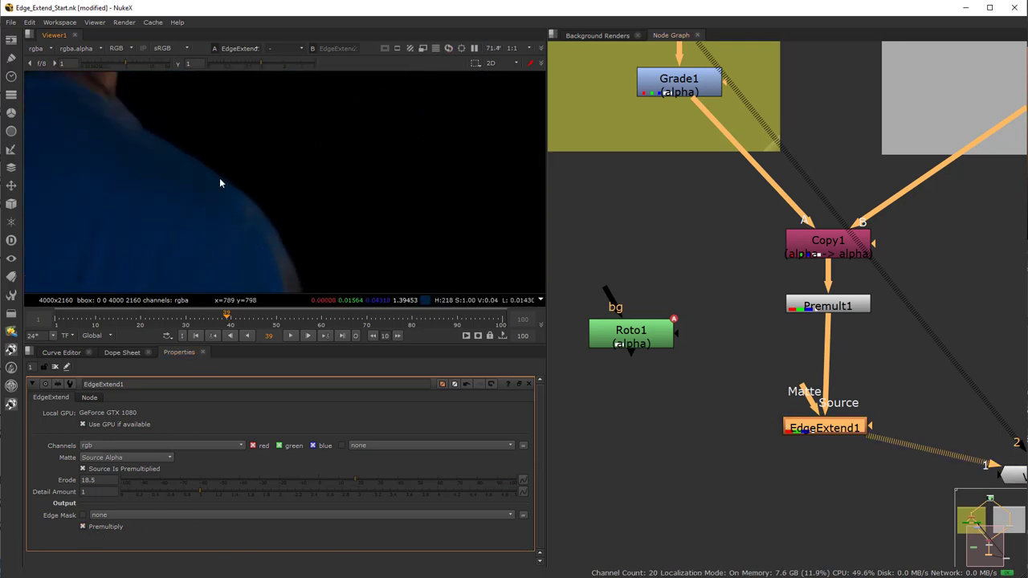
scroll(200, 156, up, 3)
scroll(221, 183, up, 5)
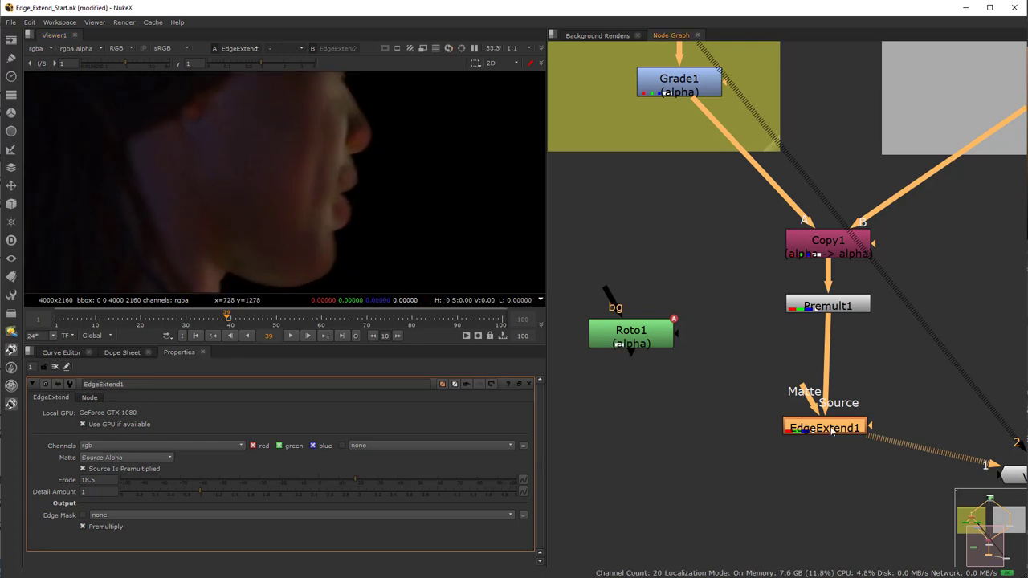
Compare EdgeExtend1 bypassed and enabled, then raise Detail Amount to restore edge detail.
key(d)
key(d)
scroll(366, 156, up, 4)
key(d)
key(d)
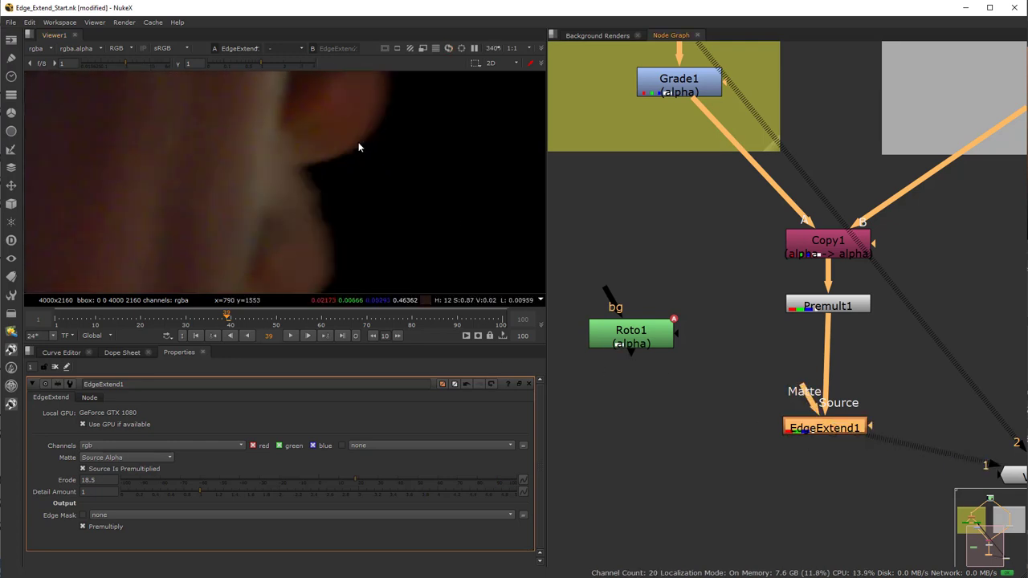
scroll(358, 143, up, 7)
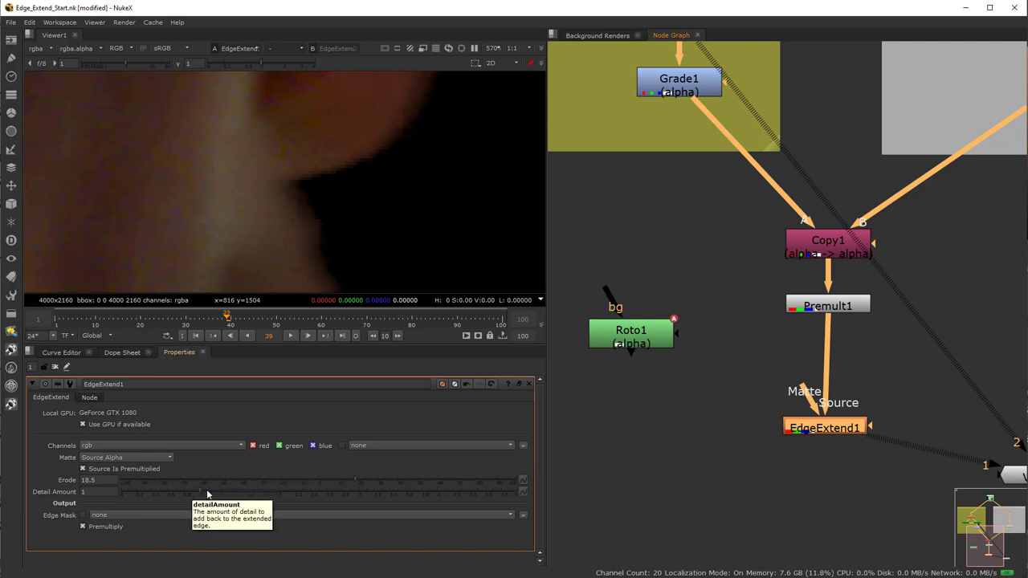
scroll(289, 251, down, 3)
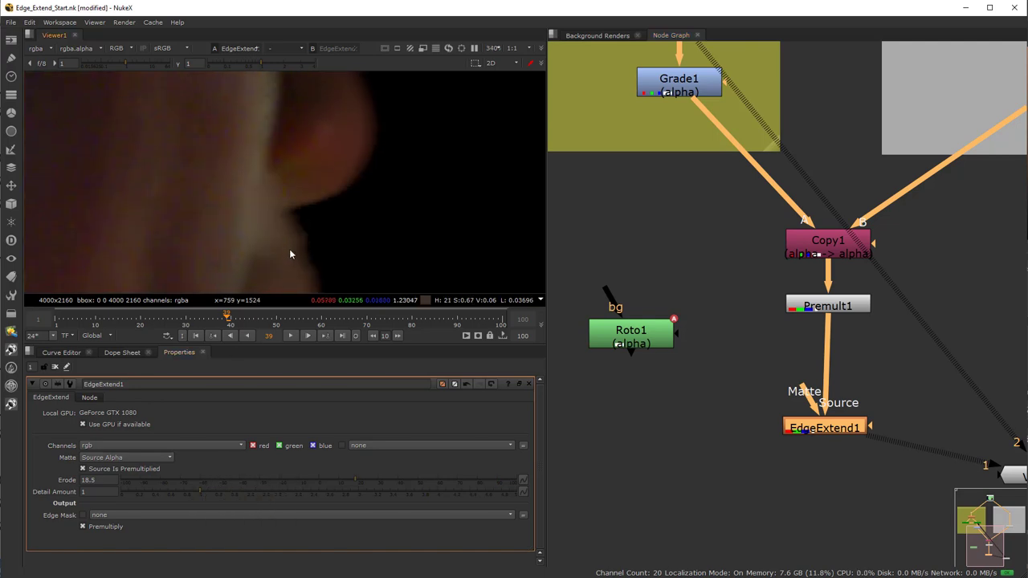
drag(214, 493, 421, 510)
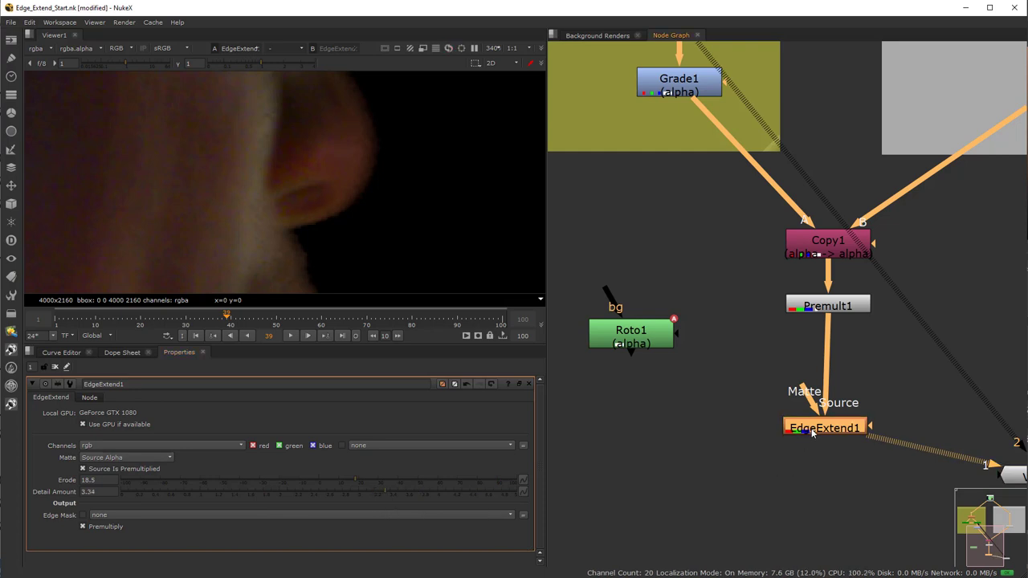
Compare the edge with EdgeExtend1 bypassed and settle Detail Amount at 3.04.
key(d)
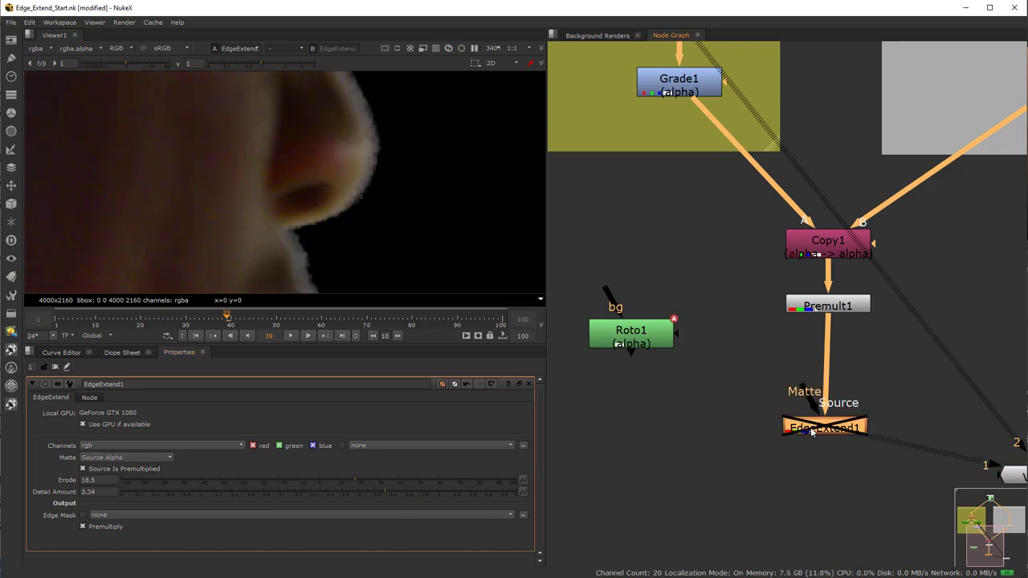
key(d)
key(d)
key(d)
key(d)
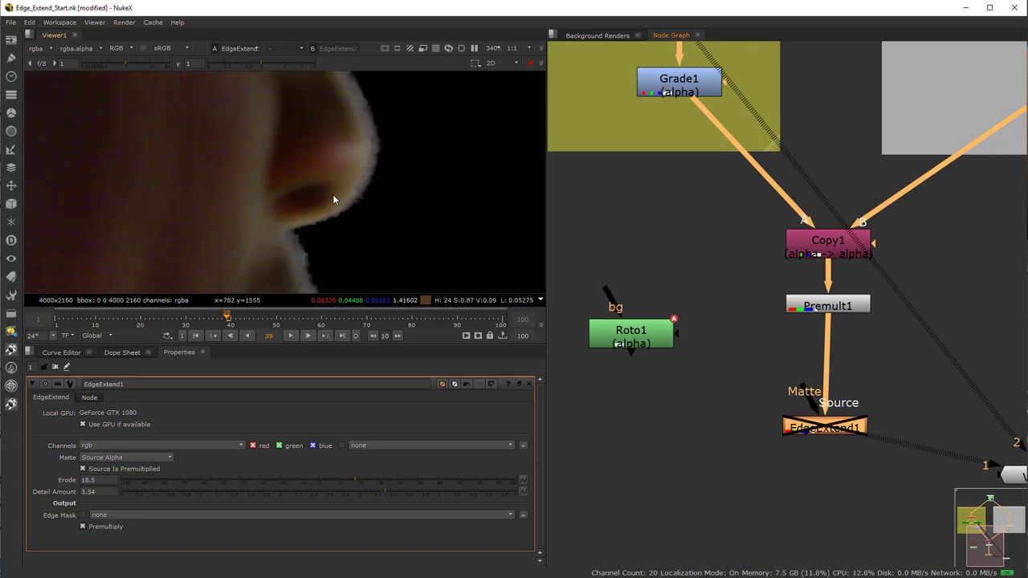
key(d)
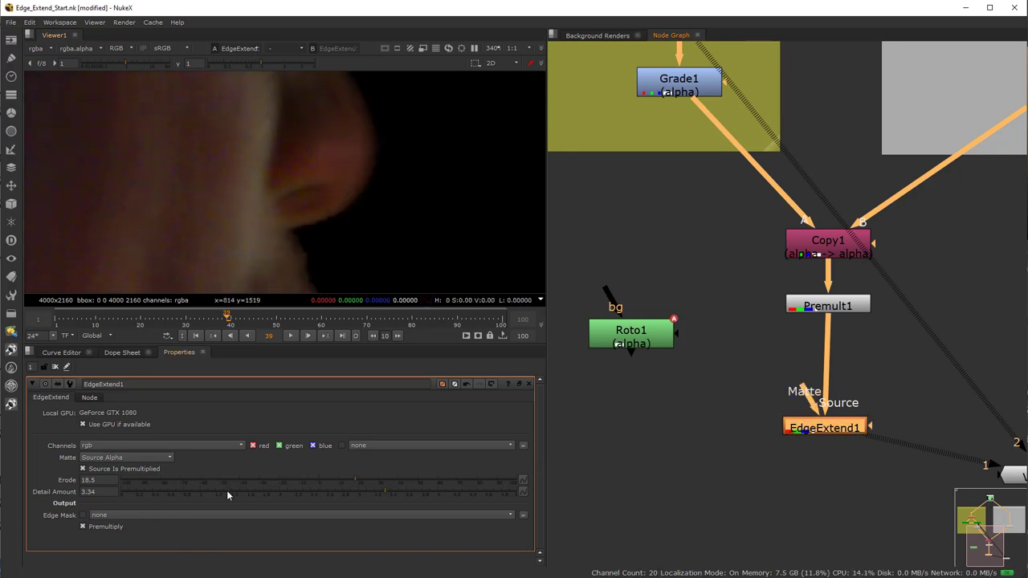
drag(396, 492, 172, 491)
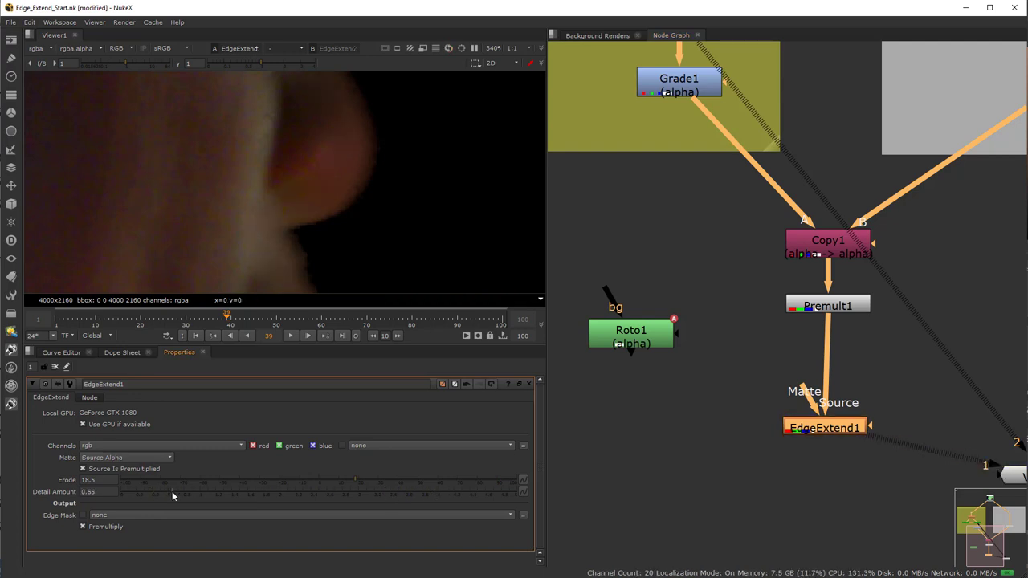
drag(183, 491, 361, 494)
scroll(310, 165, down, 5)
scroll(304, 208, up, 3)
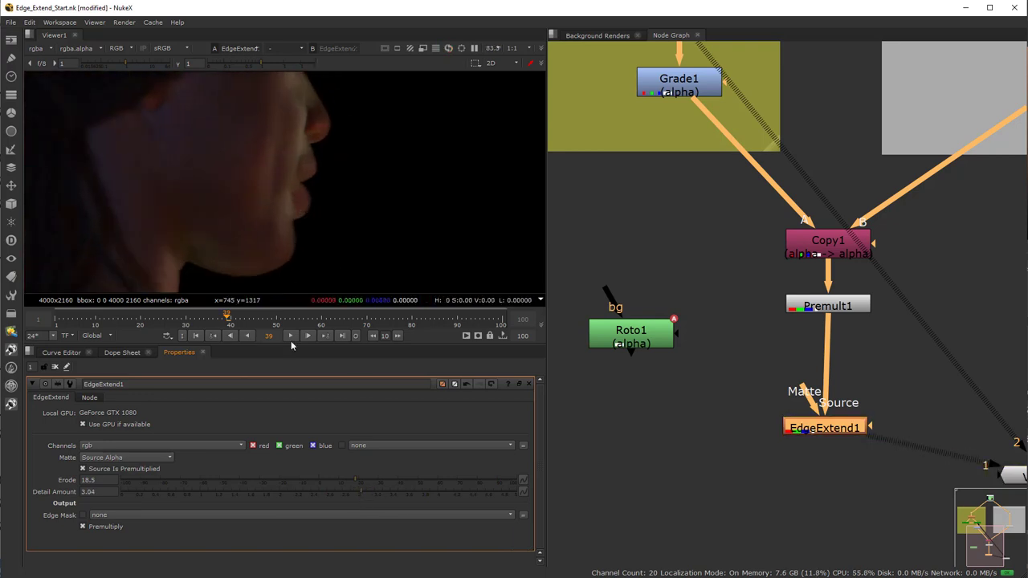
key(d)
key(d)
key(d)
key(d)
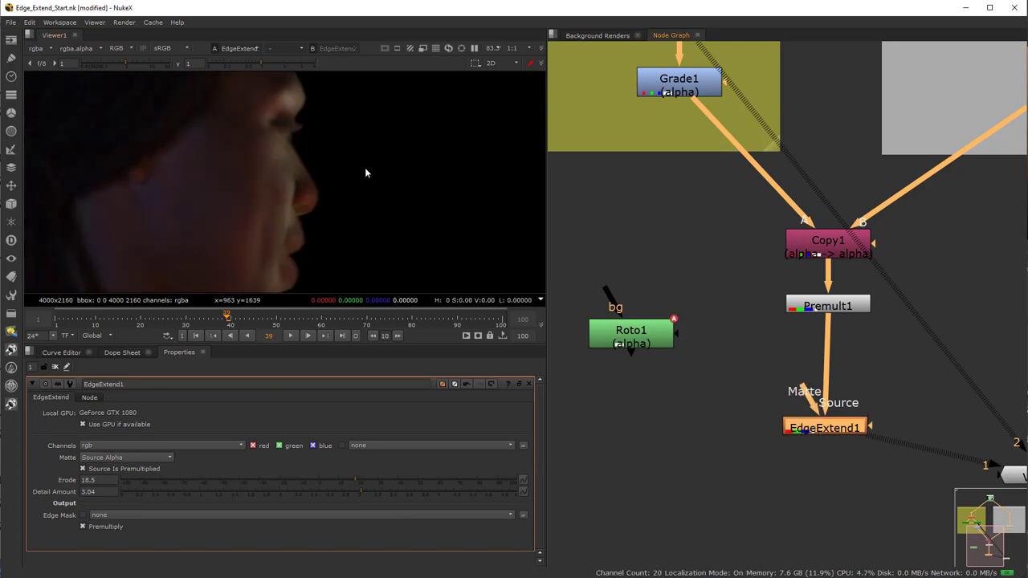
scroll(280, 113, up, 4)
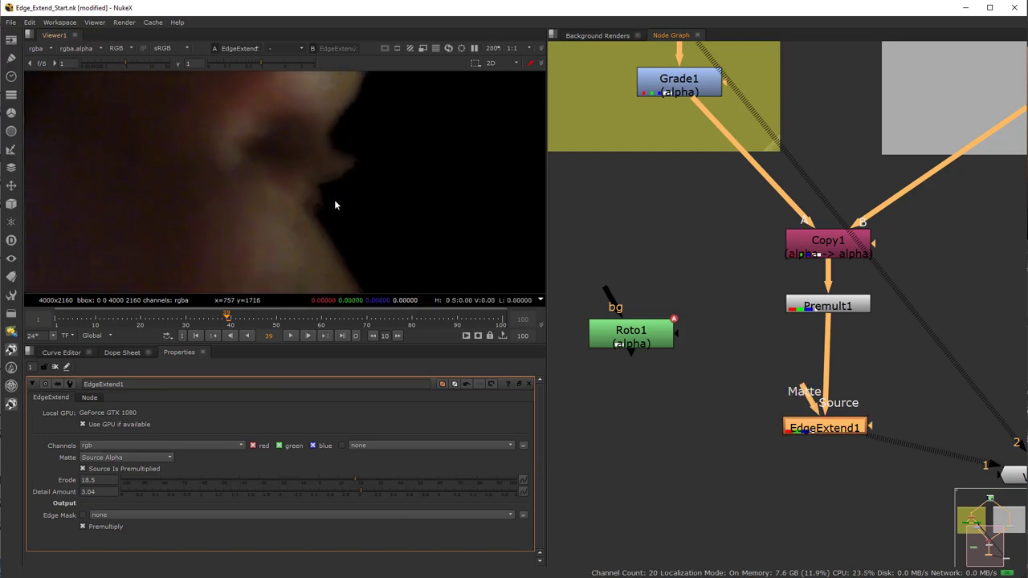
scroll(322, 201, down, 3)
key(d)
key(d)
key(d)
key(d)
scroll(349, 197, down, 5)
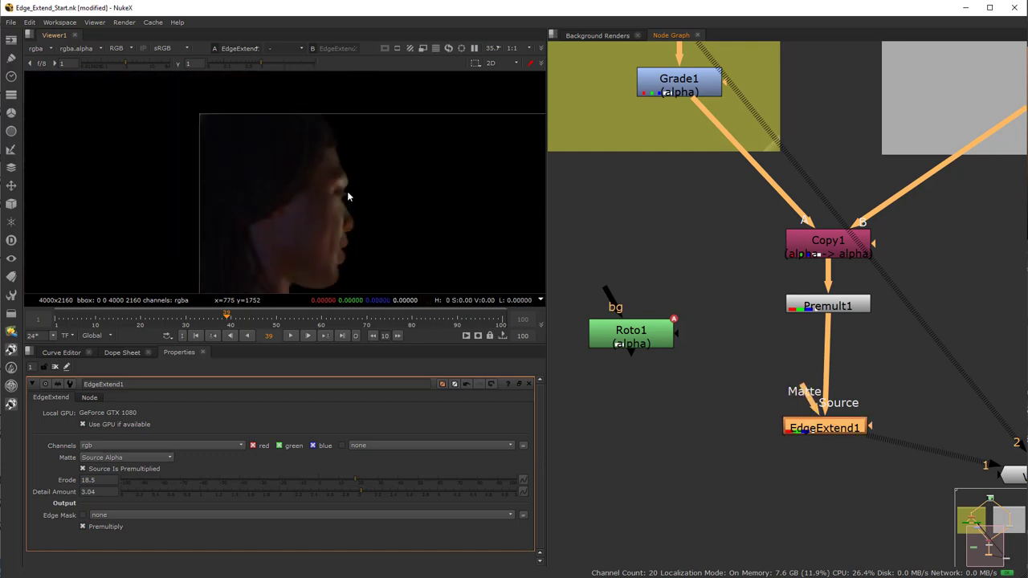
scroll(382, 180, up, 4)
key(d)
key(d)
key(d)
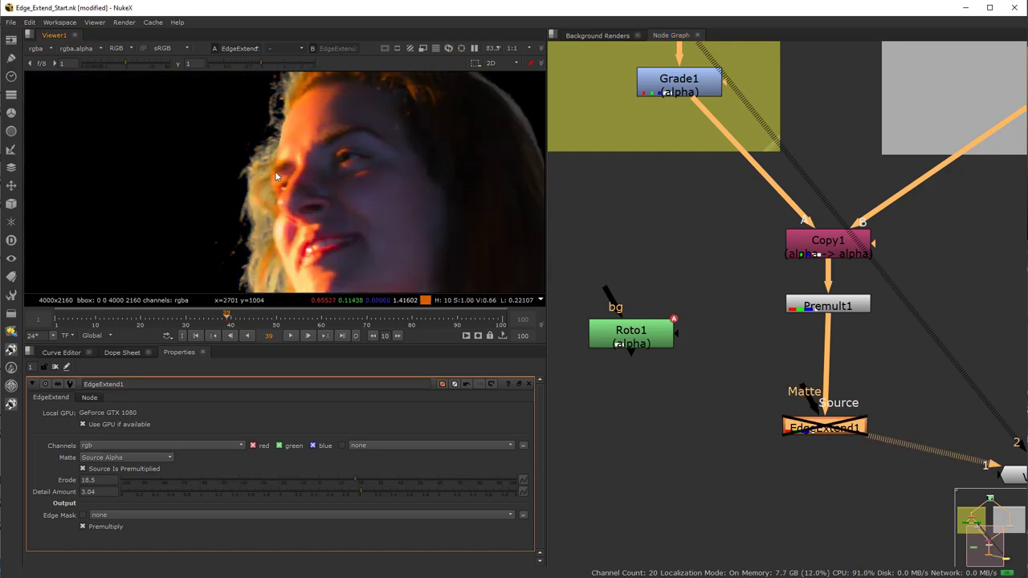
key(d)
key(d)
key(d)
middle_drag(410, 186, 184, 157)
scroll(184, 163, down, 4)
key(d)
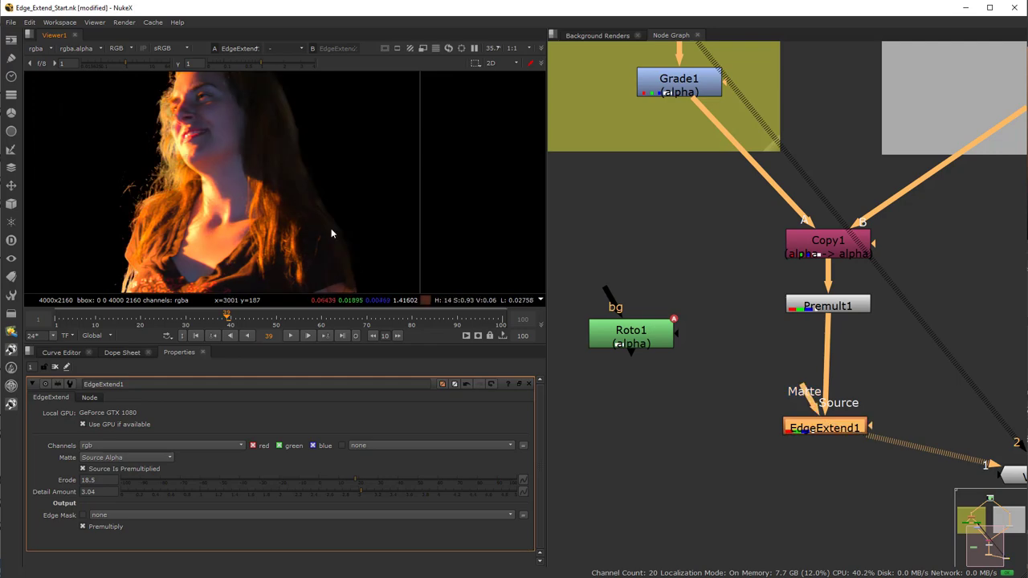
key(d)
scroll(371, 221, up, 6)
key(d)
key(d)
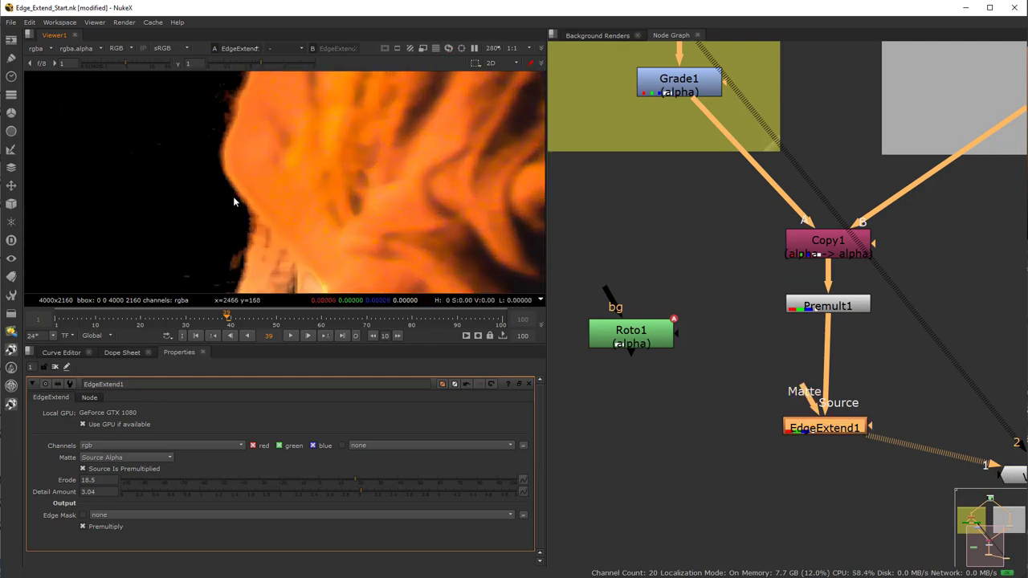
key(d)
scroll(360, 160, up, 3)
key(d)
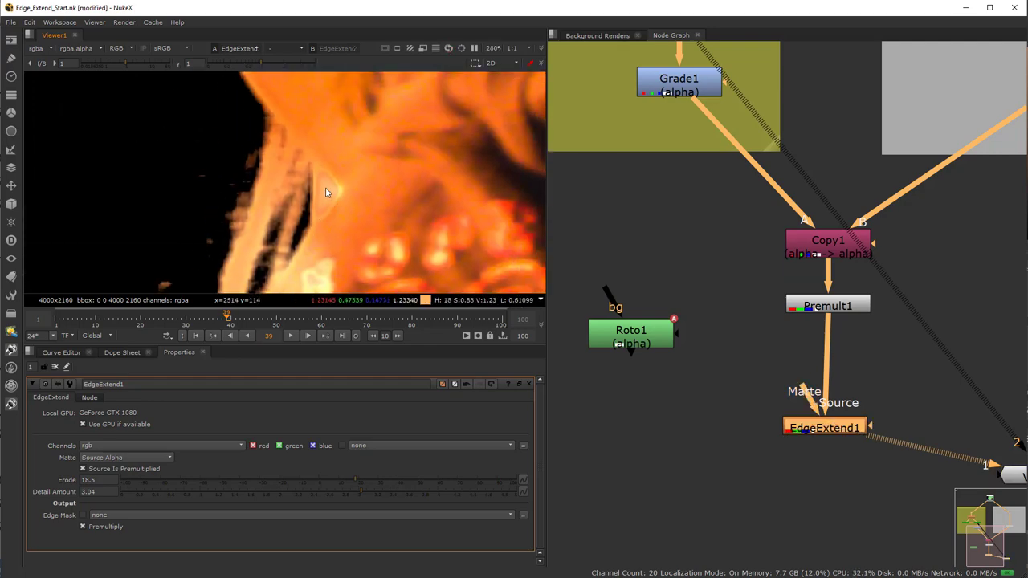
key(d)
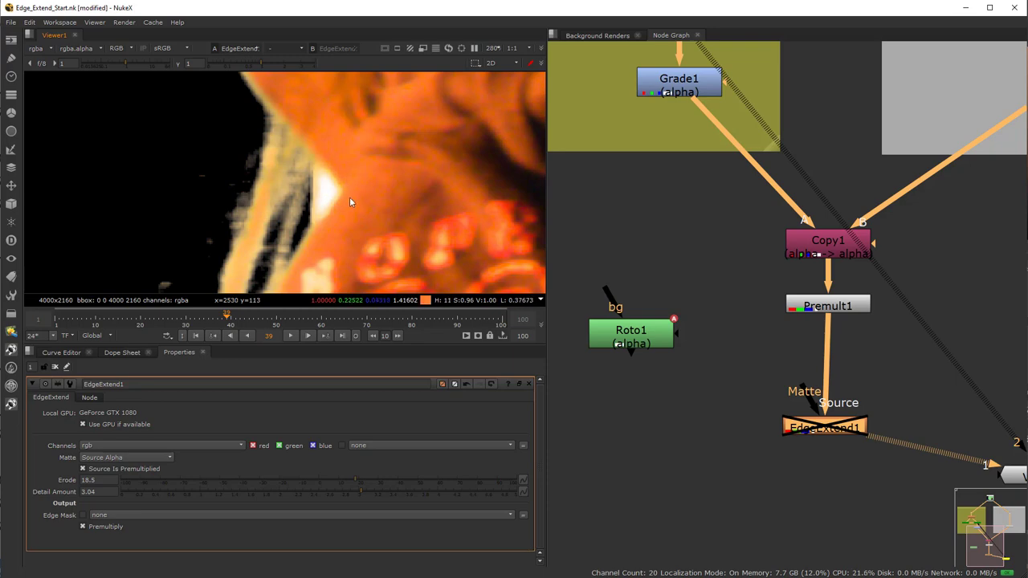
key(d)
key(d)
scroll(330, 194, down, 4)
scroll(329, 194, down, 7)
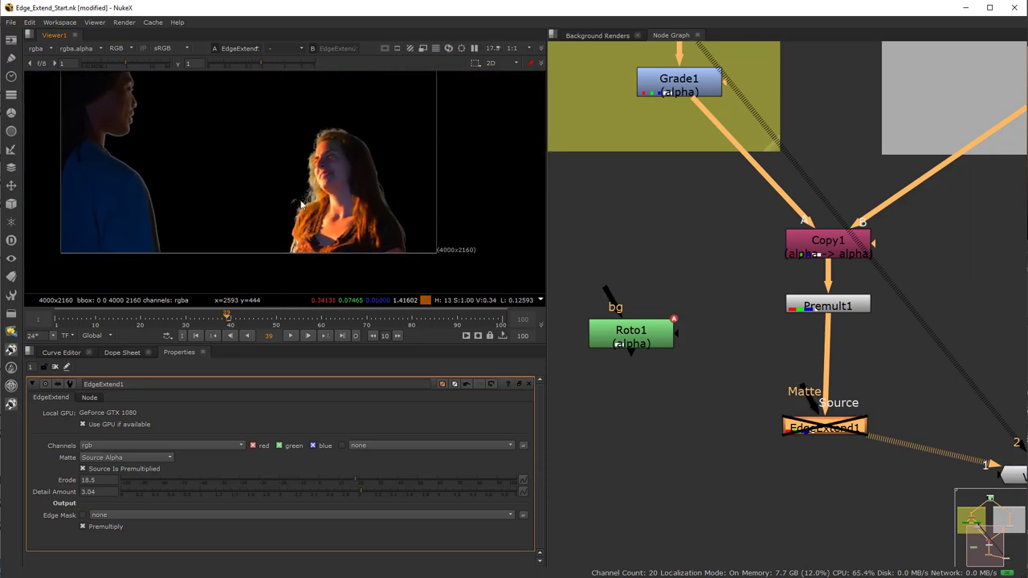
key(d)
Place Roto1 just left of EdgeExtend1, then reselect EdgeExtend1 and view its alpha channel.
middle_drag(800, 437, 702, 473)
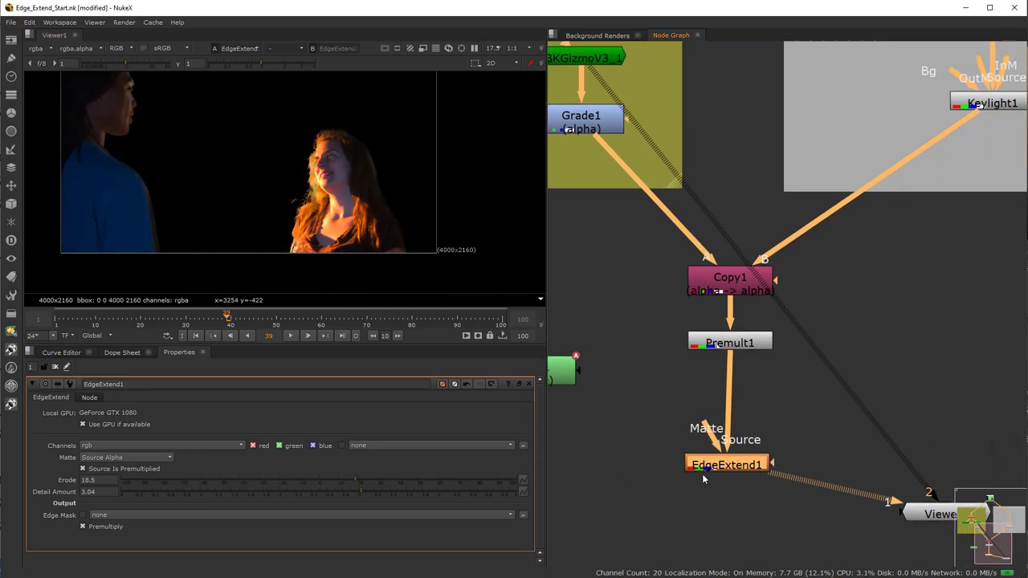
drag(703, 473, 725, 456)
middle_drag(726, 455, 794, 469)
drag(604, 383, 659, 392)
middle_drag(696, 471, 652, 447)
click(755, 443)
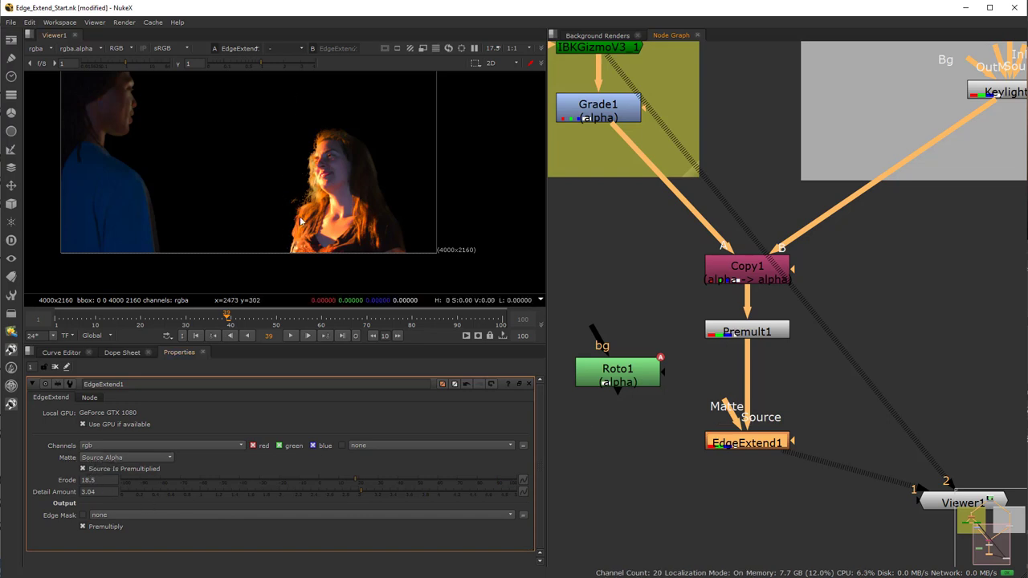
key(a)
key(a)
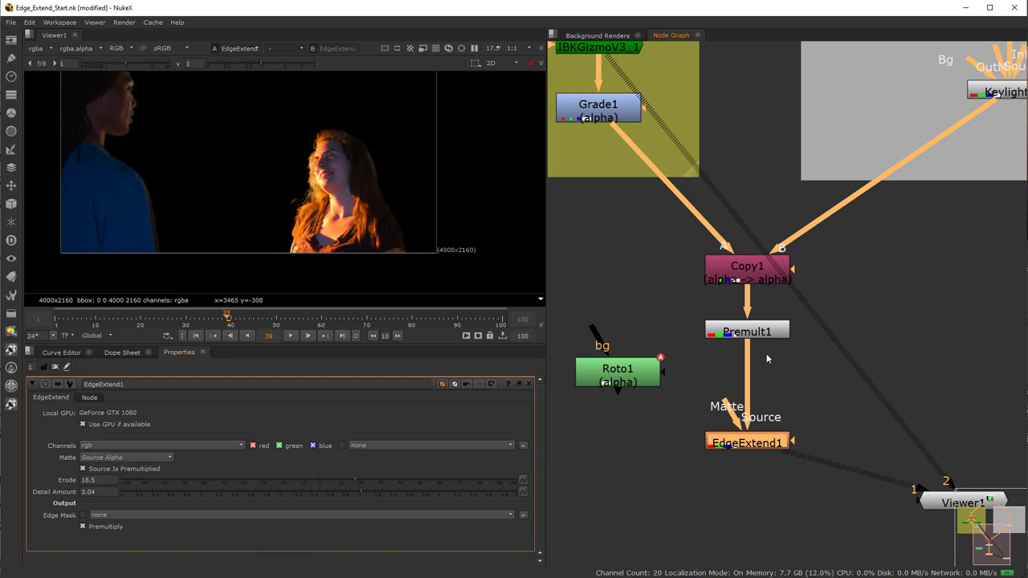
Check the alpha matte, then view Roto1's output and open its properties.
key(a)
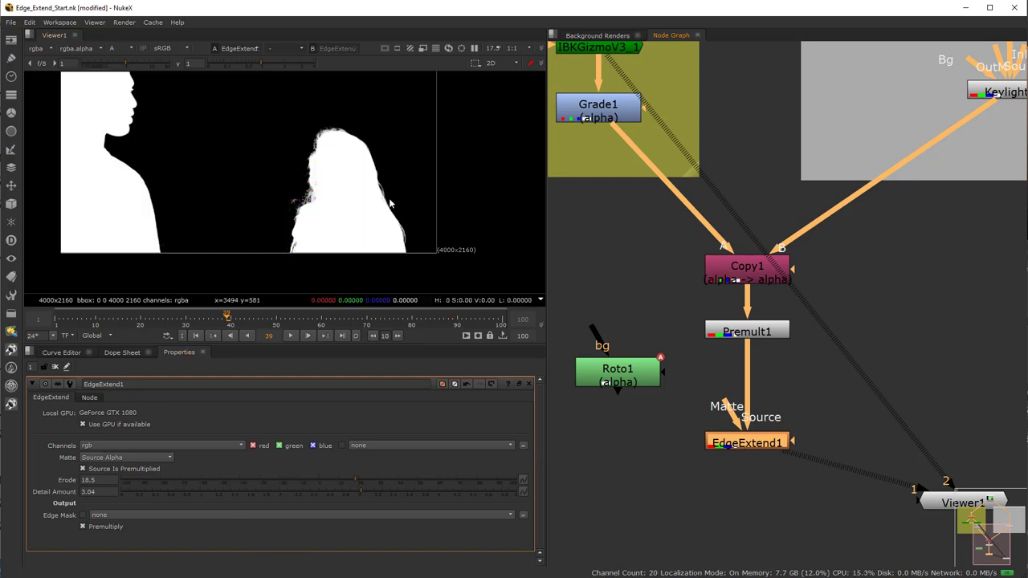
key(a)
click(618, 371)
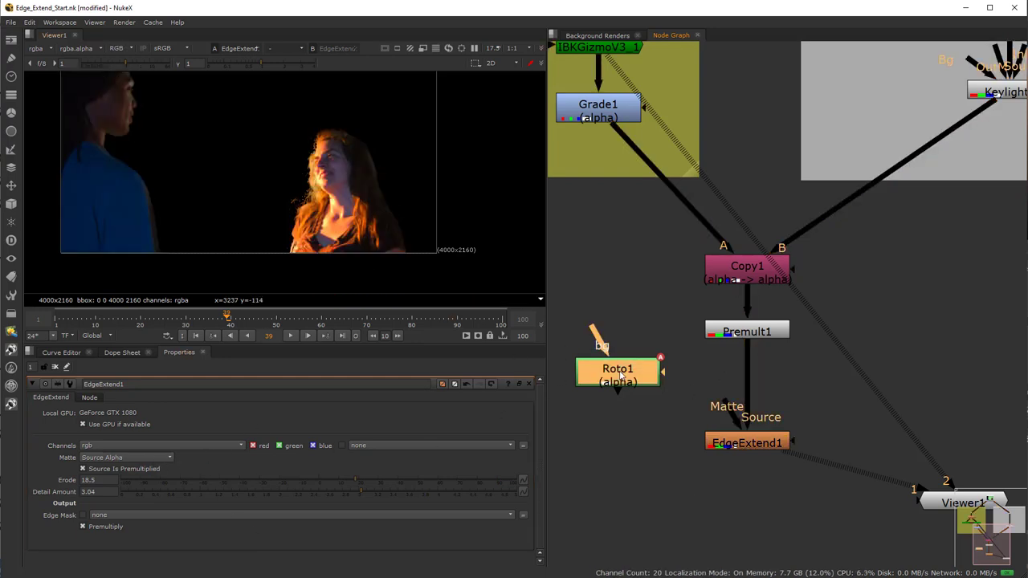
key(1)
double_click(618, 371)
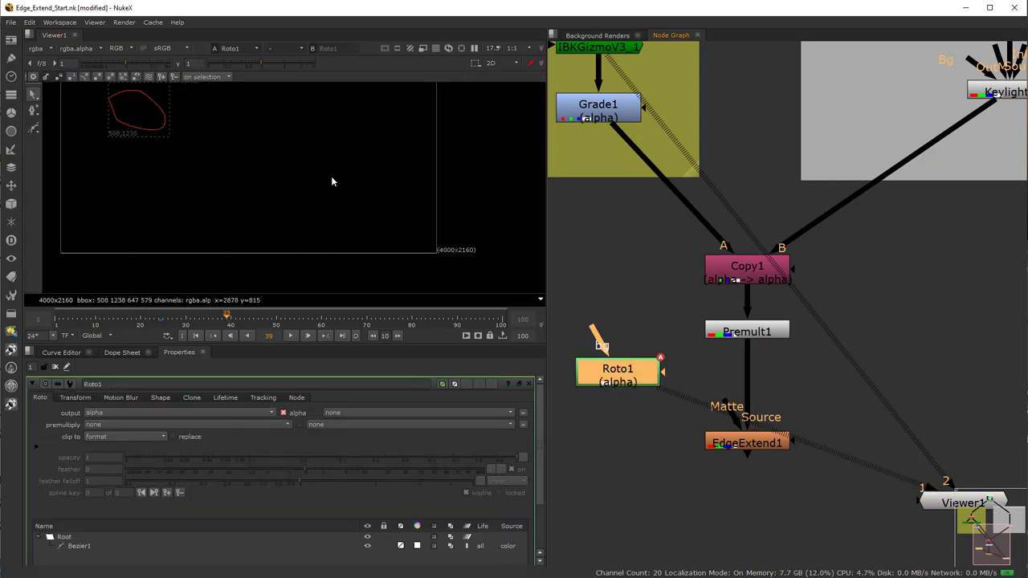
key(a)
Connect Roto1 to EdgeExtend1's Matte input and set the Matte source to Matte Alpha.
click(746, 446)
drag(725, 413, 623, 376)
key(1)
double_click(747, 443)
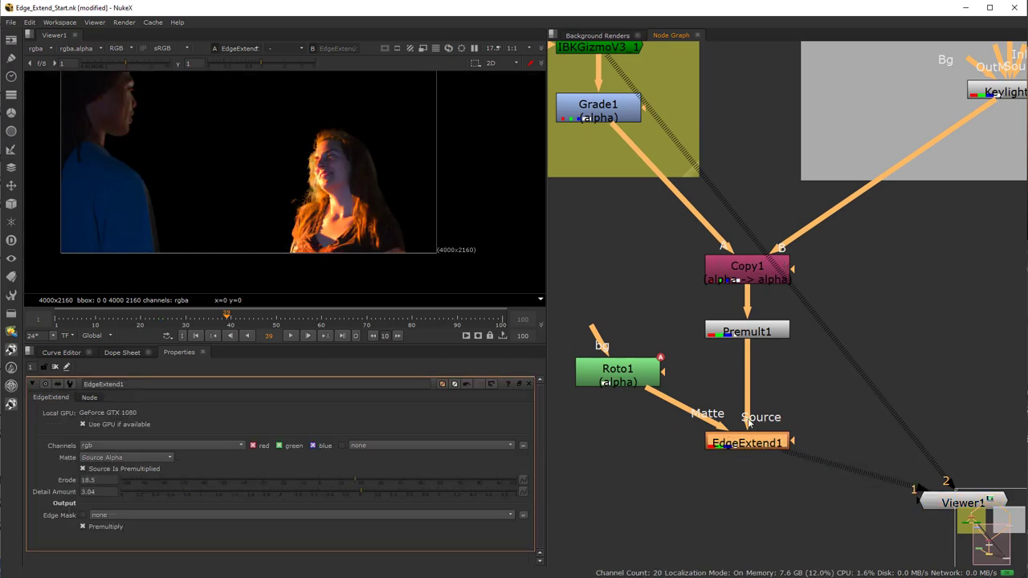
click(113, 458)
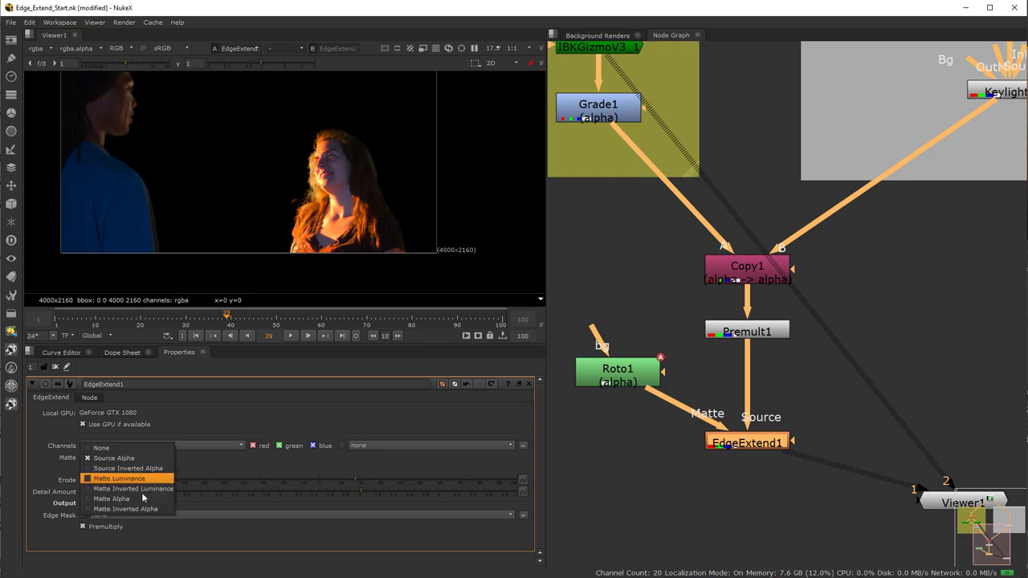
click(120, 499)
Toggle EdgeExtend1's Premultiply checkbox, leaving premultiplication off.
scroll(251, 250, up, 5)
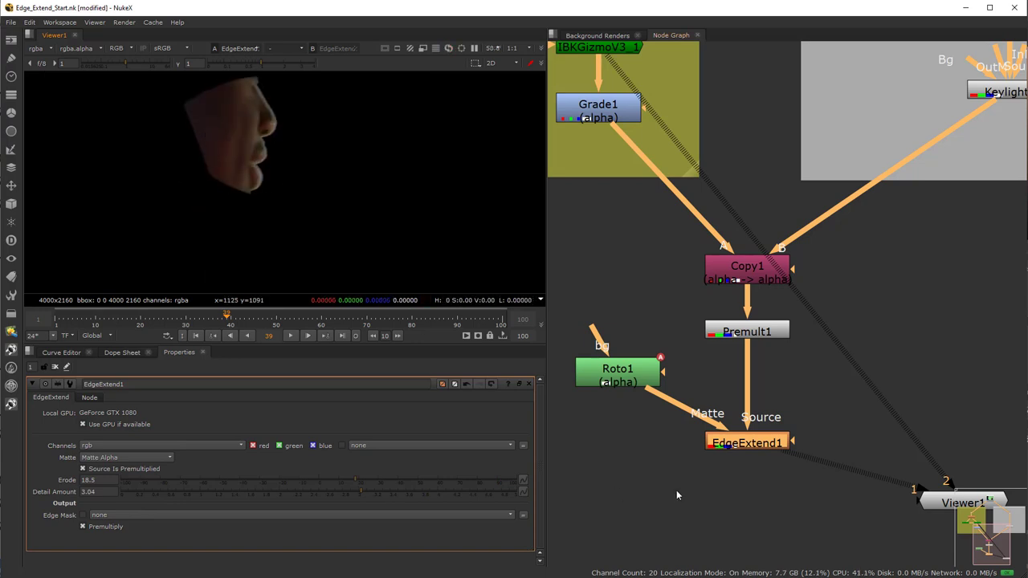
click(82, 527)
scroll(216, 214, down, 5)
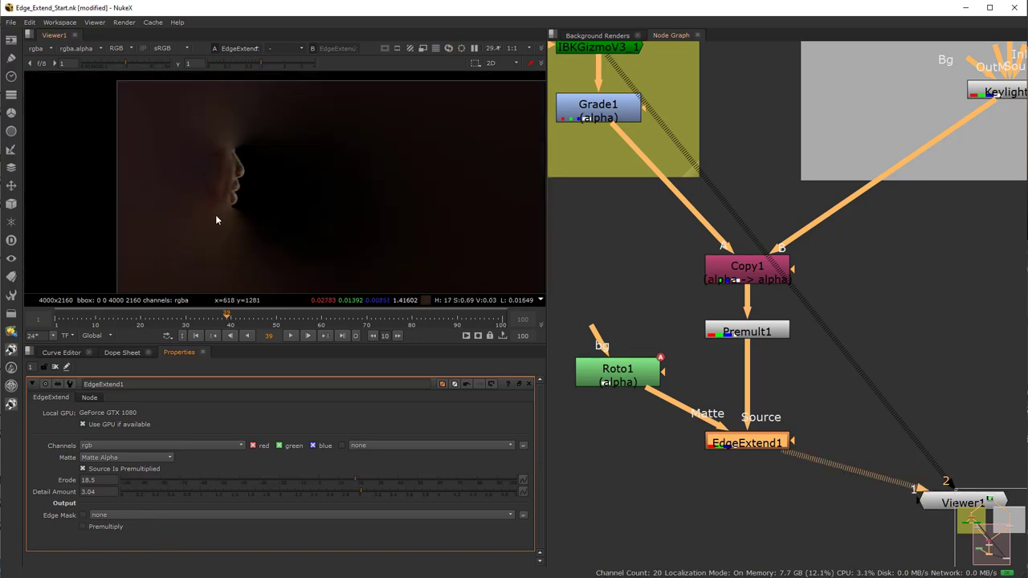
scroll(236, 208, up, 5)
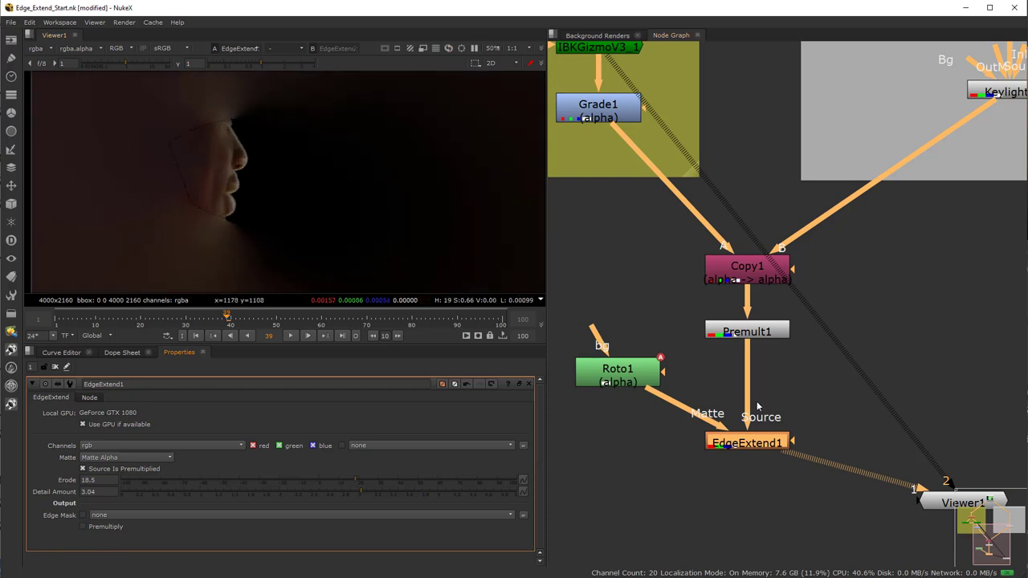
click(83, 527)
key(s)
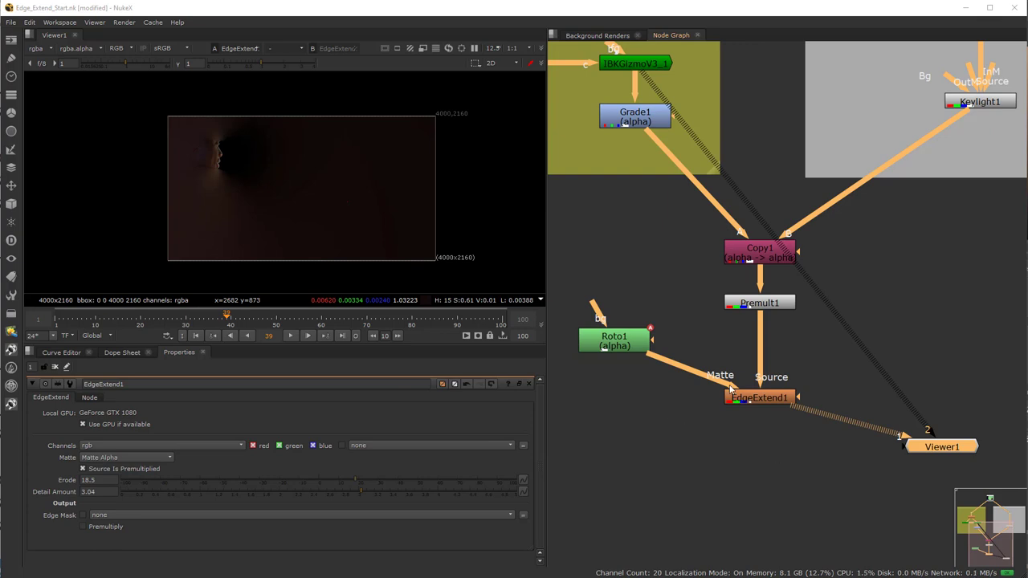
Disconnect Roto1 from EdgeExtend1 and set the Matte source back to Source Alpha.
drag(729, 389, 735, 377)
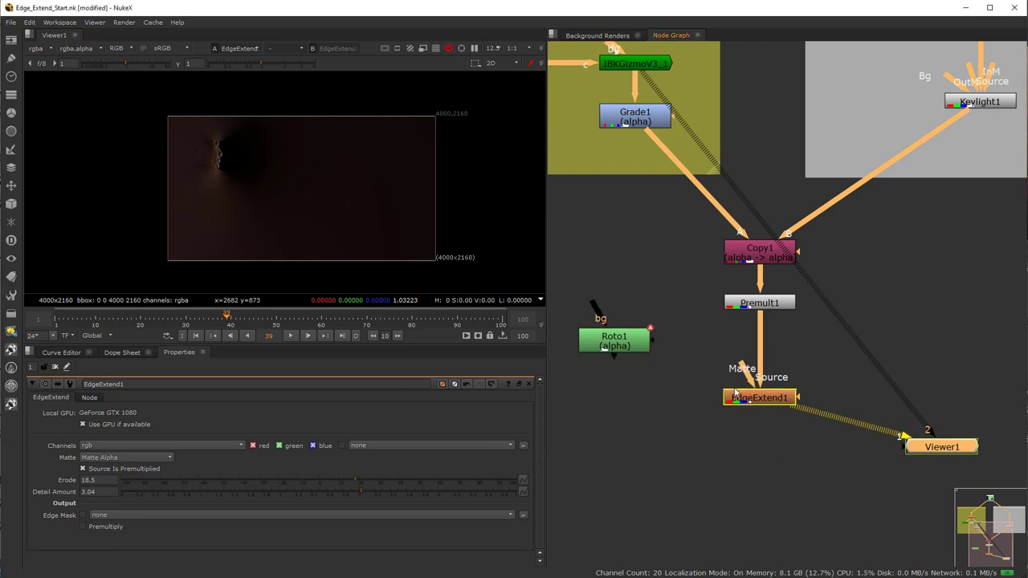
click(756, 401)
click(125, 457)
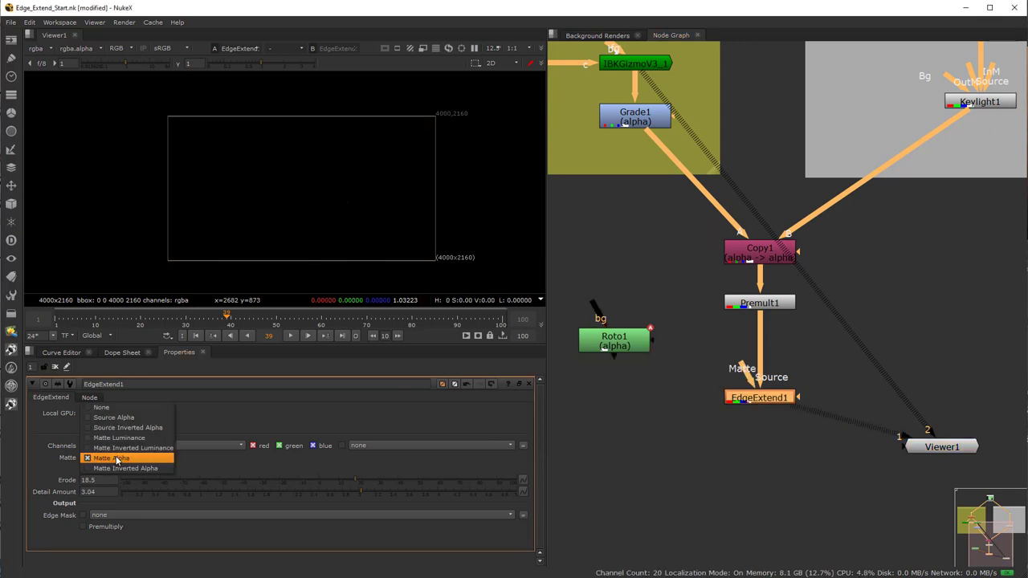
click(112, 415)
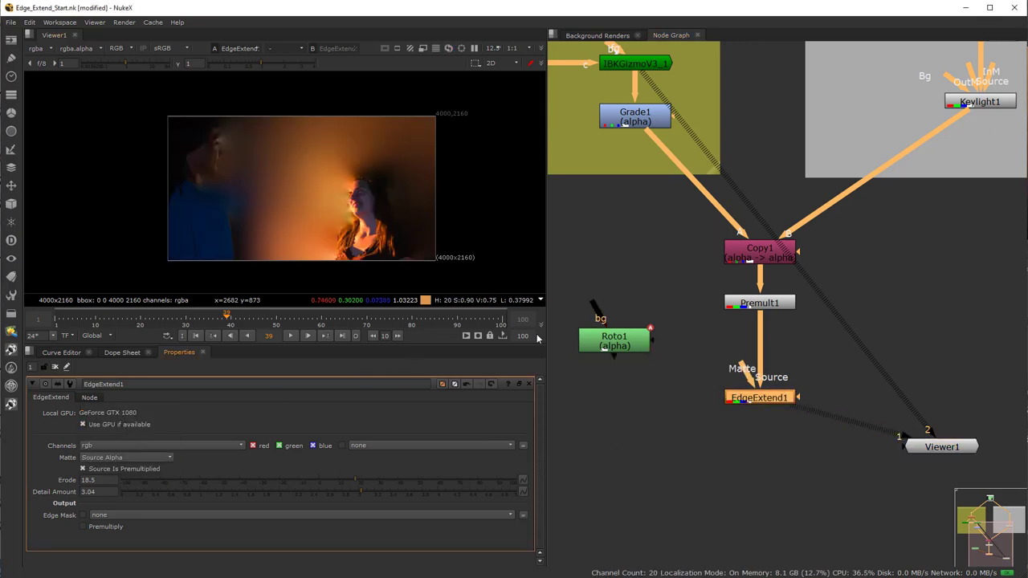
Pull out EdgeExtend1's mask input and attach a new Roto2 node to it.
scroll(758, 397, up, 2)
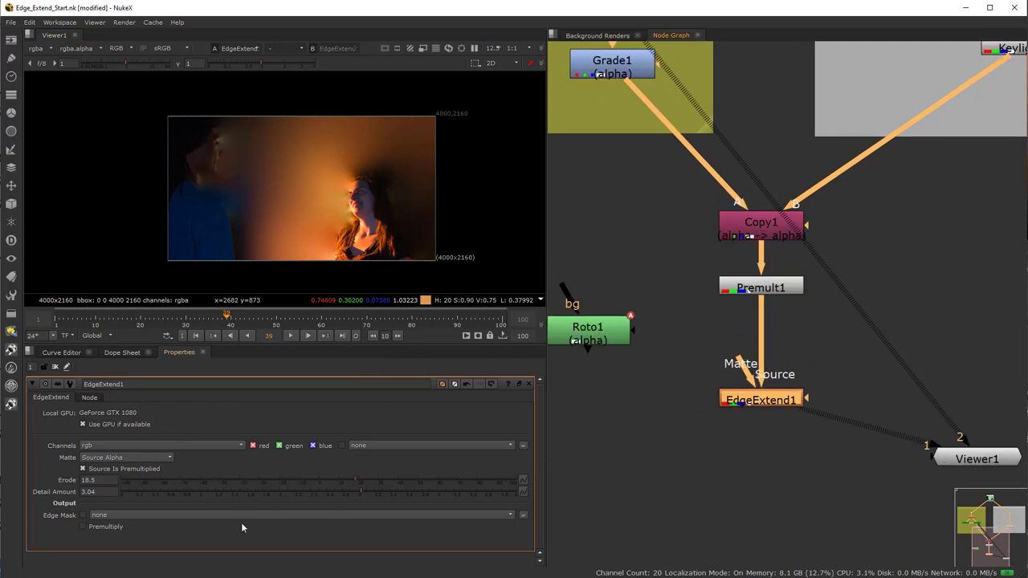
scroll(740, 439, up, 1)
middle_drag(740, 439, 832, 448)
middle_drag(892, 420, 719, 391)
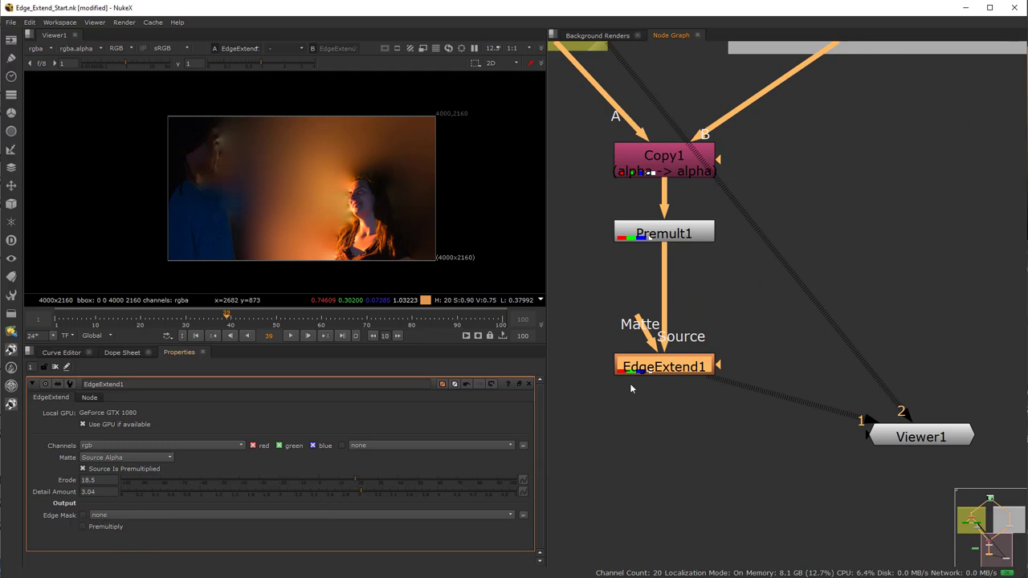
drag(720, 364, 868, 267)
click(771, 323)
key(o)
drag(773, 339, 828, 310)
Draw a closed Bezier shape in Roto2 around the woman's head and hair.
click(369, 213)
click(374, 199)
click(377, 185)
click(404, 181)
click(443, 231)
drag(391, 277, 406, 293)
click(361, 212)
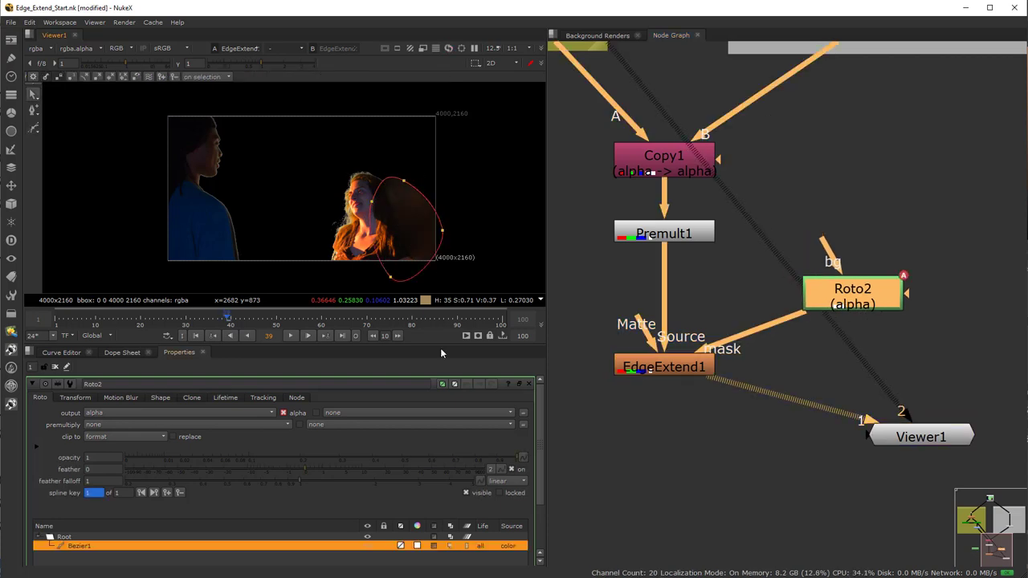
scroll(365, 221, up, 2)
Check the masked result without overlays, then turn EdgeExtend1's Premultiply back on.
key(o)
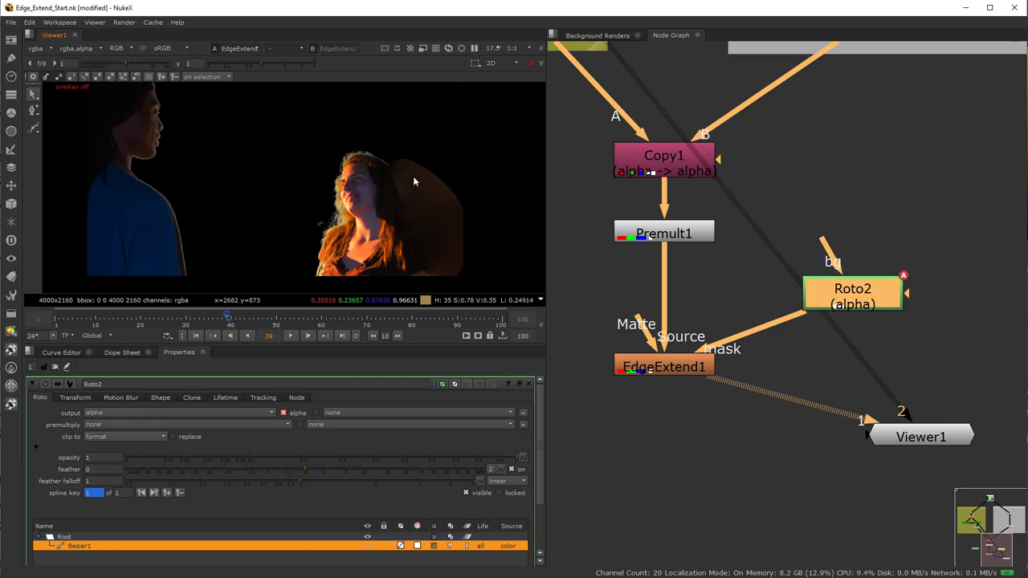
key(o)
double_click(641, 371)
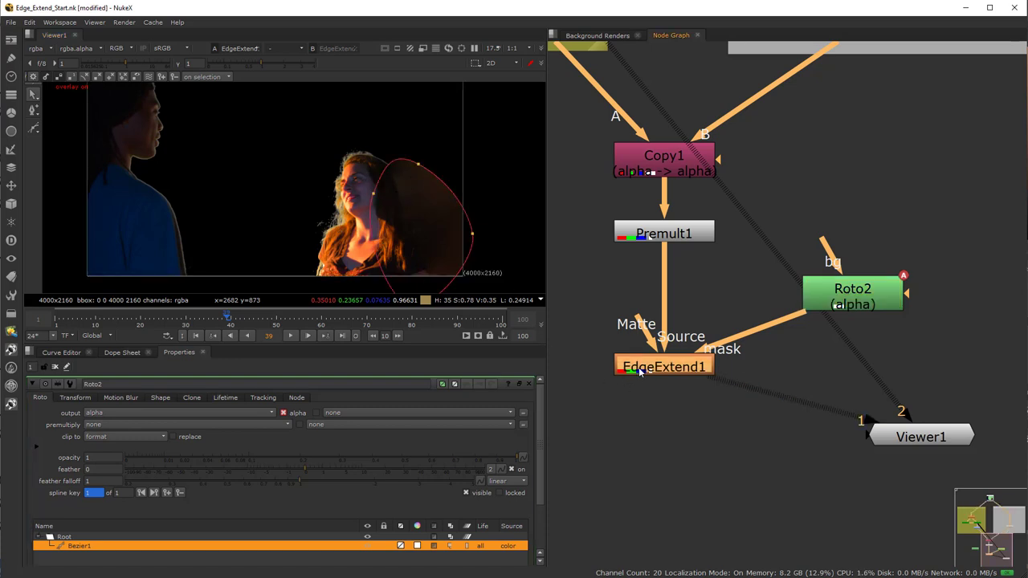
click(90, 528)
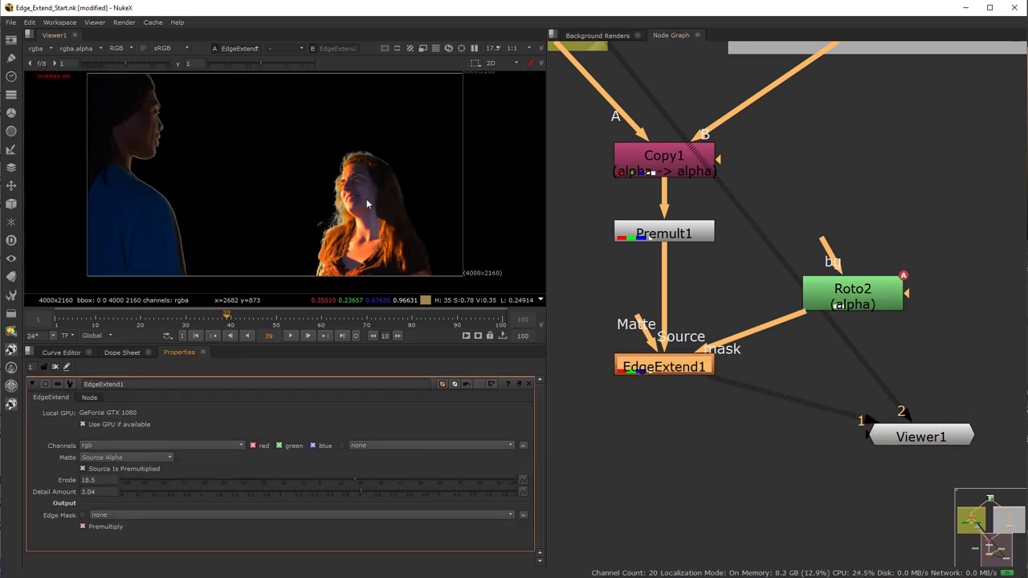
Open Roto2's properties and select the Bezier1 shape to show its points.
scroll(384, 239, up, 1)
scroll(380, 198, up, 3)
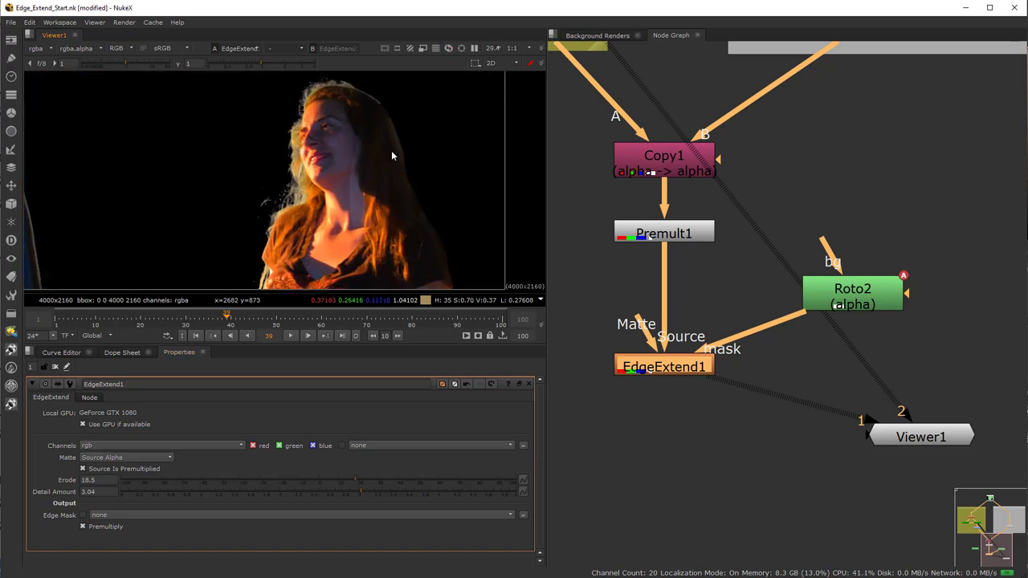
scroll(450, 257, down, 3)
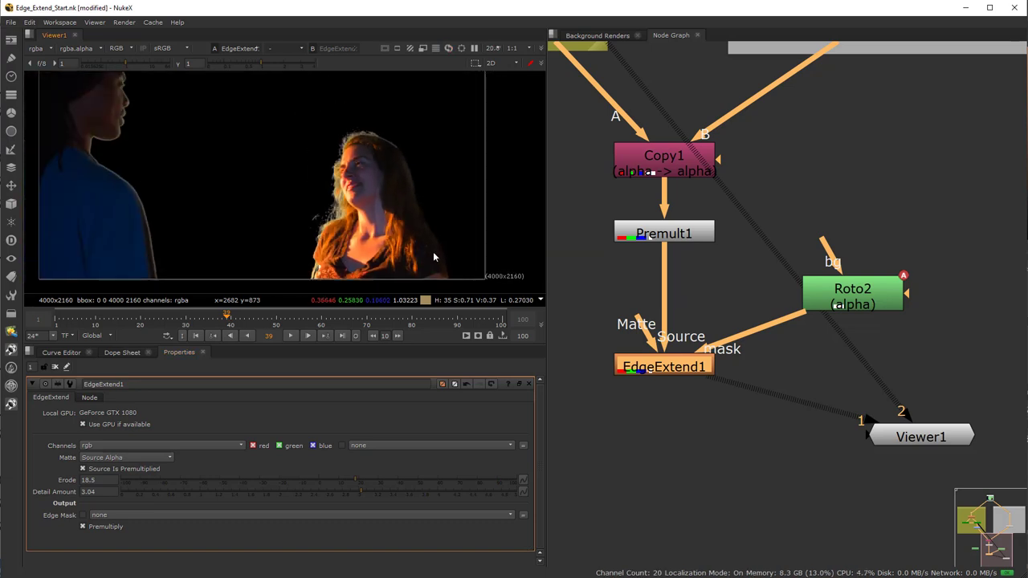
double_click(852, 293)
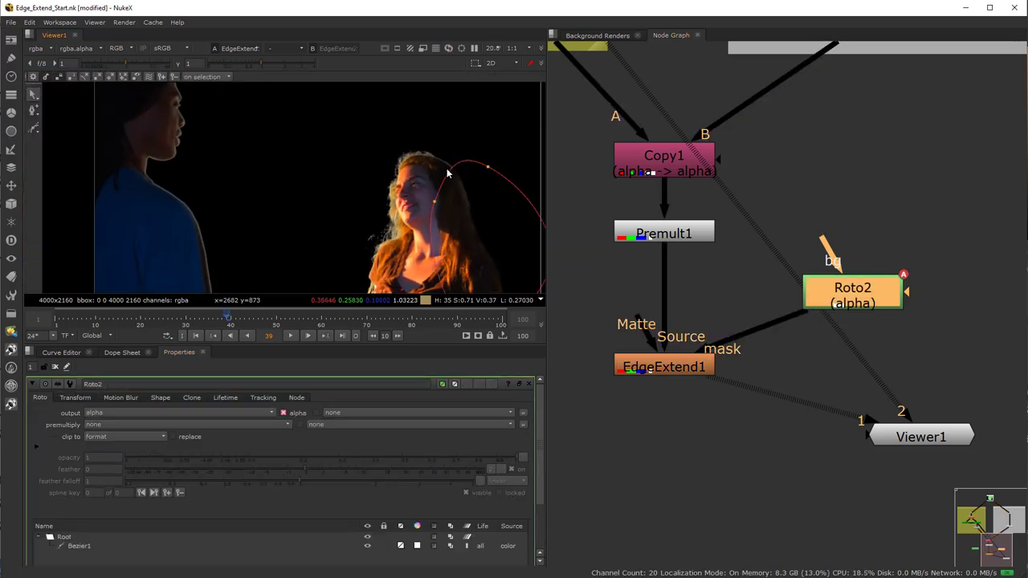
click(477, 171)
click(490, 171)
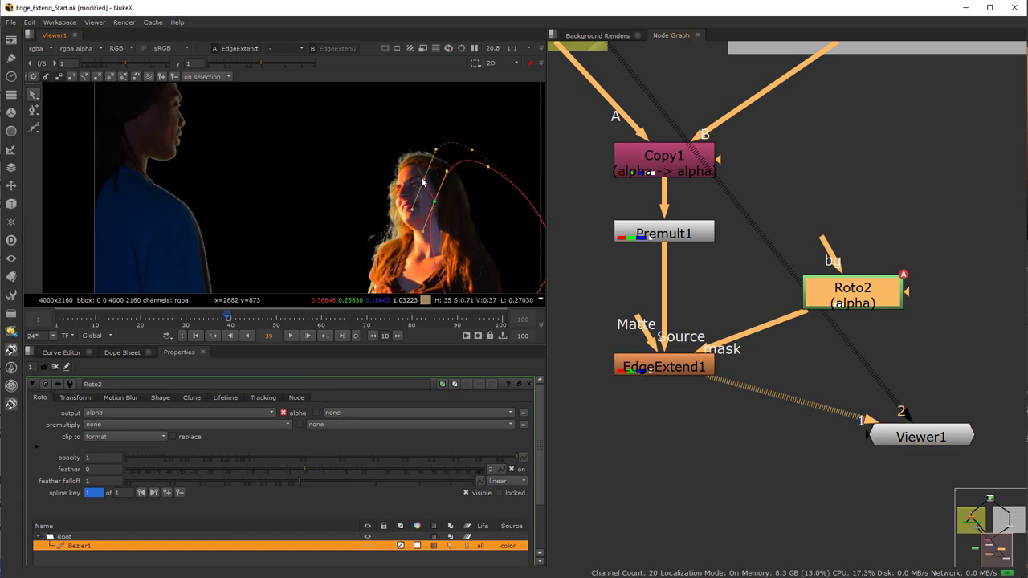
Draw a second closed Bezier shape over the woman's hair.
click(32, 130)
scroll(402, 160, up, 6)
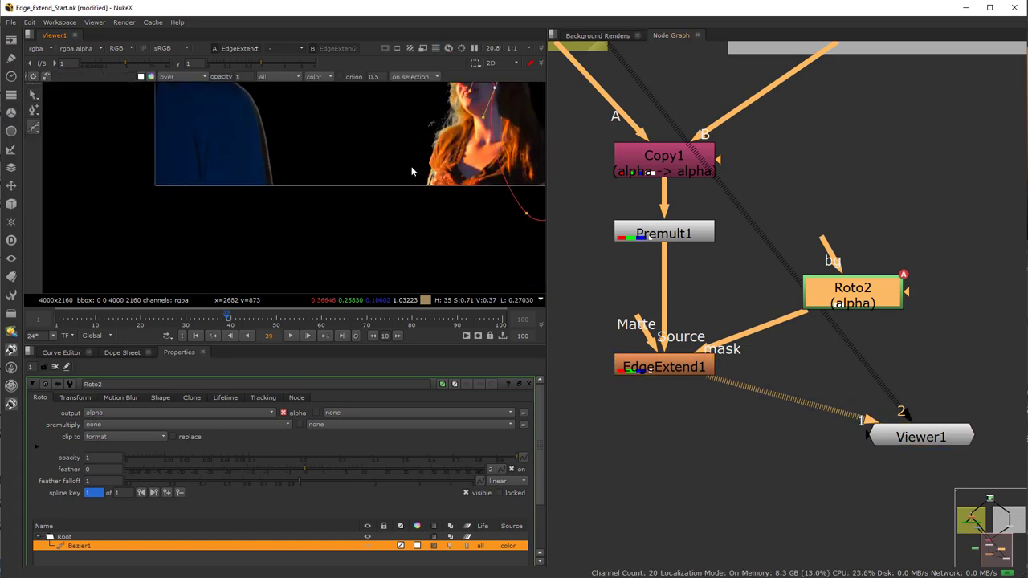
click(384, 202)
click(332, 210)
click(327, 142)
drag(345, 117, 317, 99)
click(385, 202)
Select all points of the second shape and move it upward.
scroll(325, 215, down, 4)
middle_drag(325, 214, 309, 218)
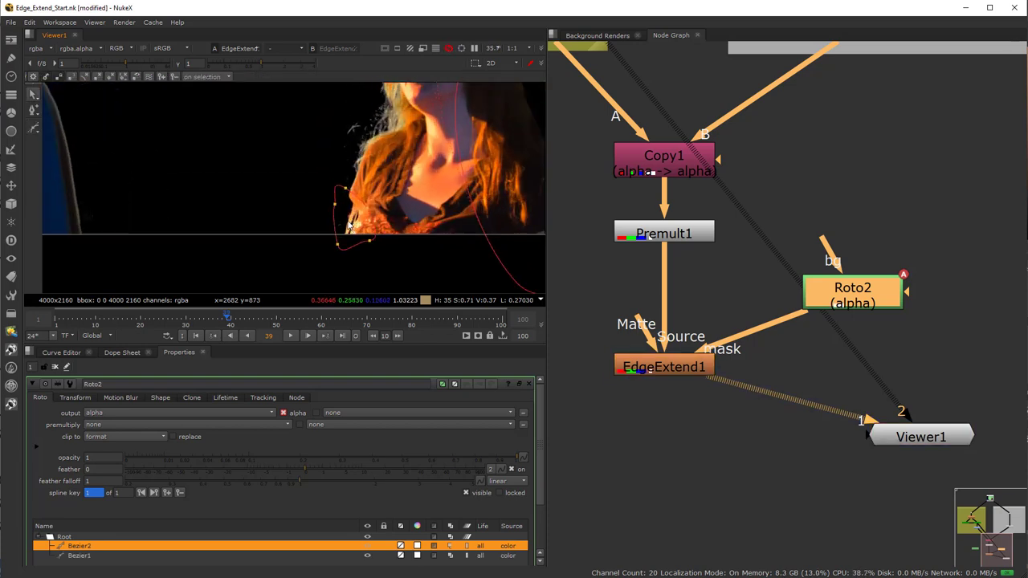
drag(300, 158, 387, 237)
drag(336, 196, 336, 166)
middle_drag(279, 226, 361, 285)
scroll(361, 284, down, 3)
Draw a closed Bezier shape around the man's silhouette on the left.
click(33, 128)
click(290, 249)
click(297, 163)
click(274, 90)
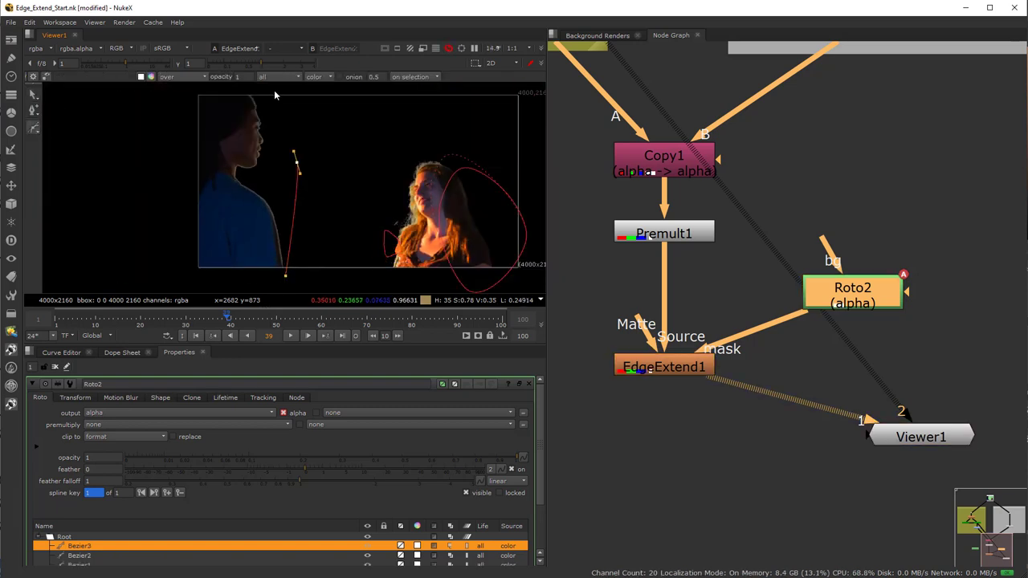
click(187, 93)
click(179, 189)
click(195, 281)
click(286, 277)
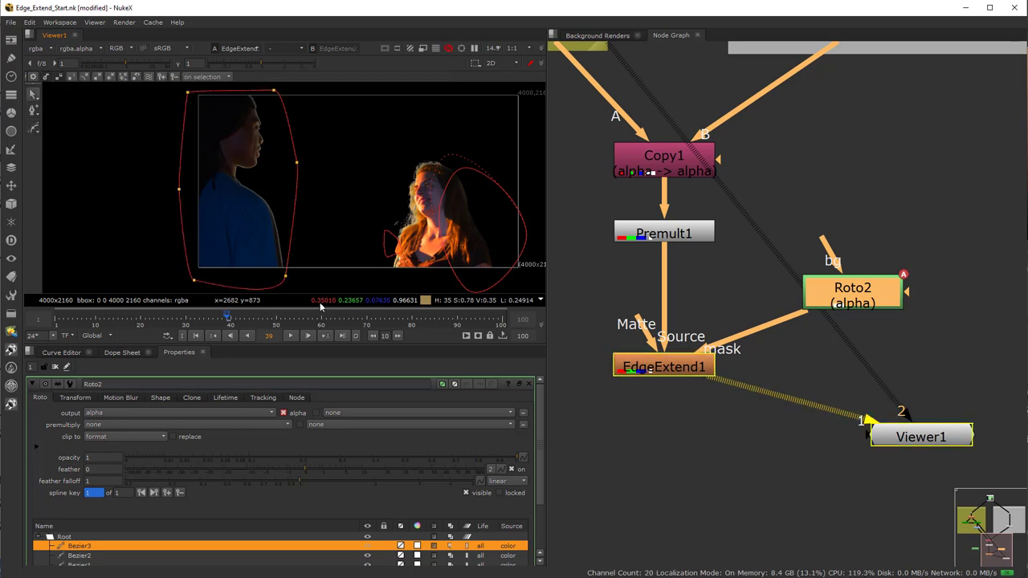
Hide the roto overlays to review the mask covering both actors.
key(o)
scroll(418, 245, up, 5)
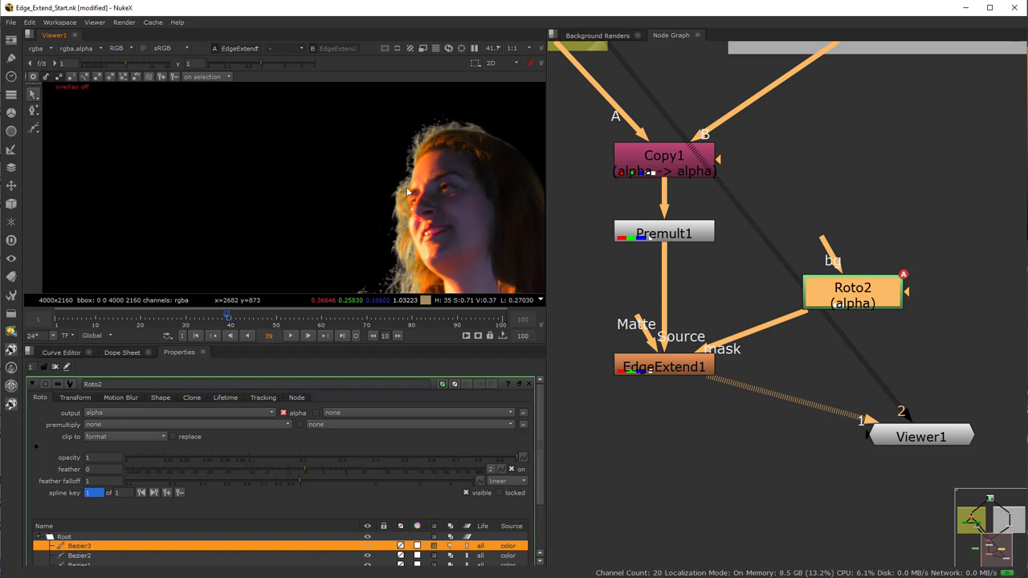
scroll(417, 216, down, 3)
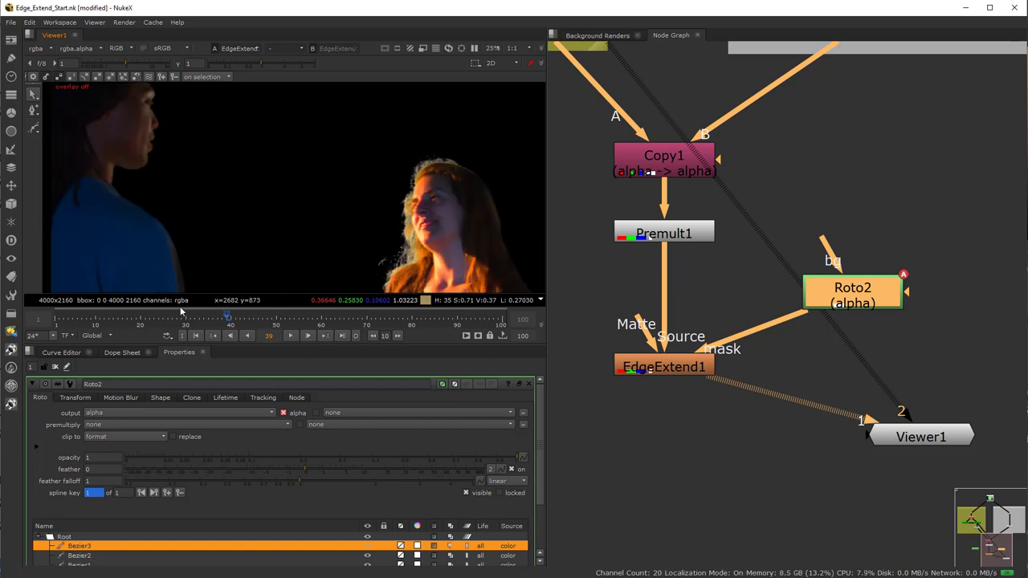
click(39, 130)
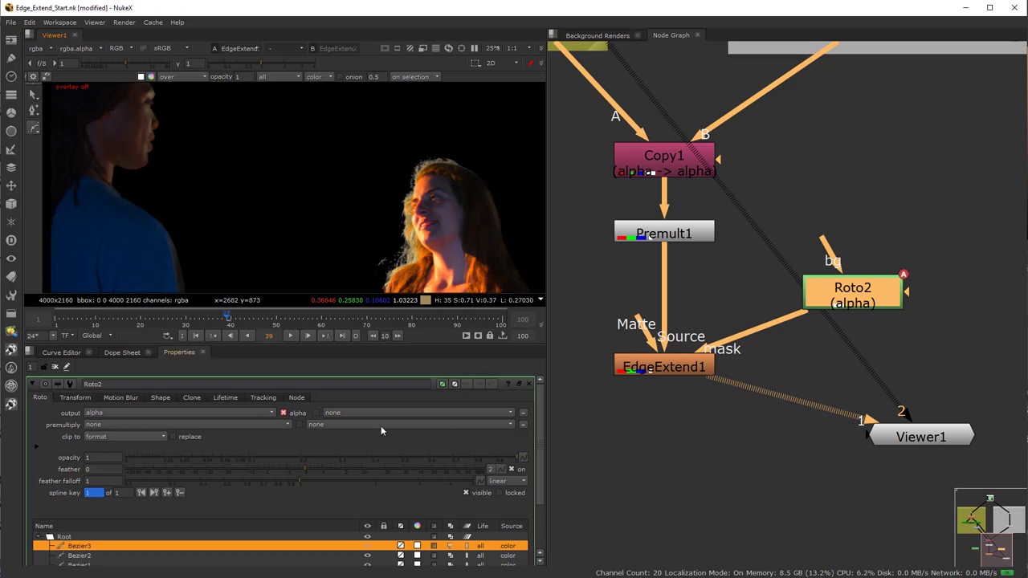
With Root selected, draw a new closed Bezier shape around the woman's face.
click(66, 536)
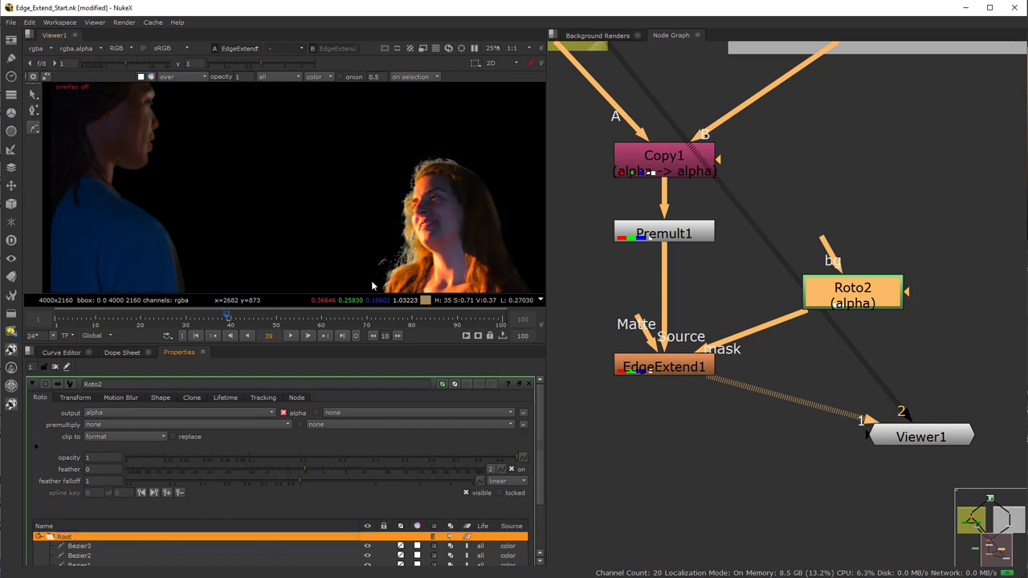
key(q)
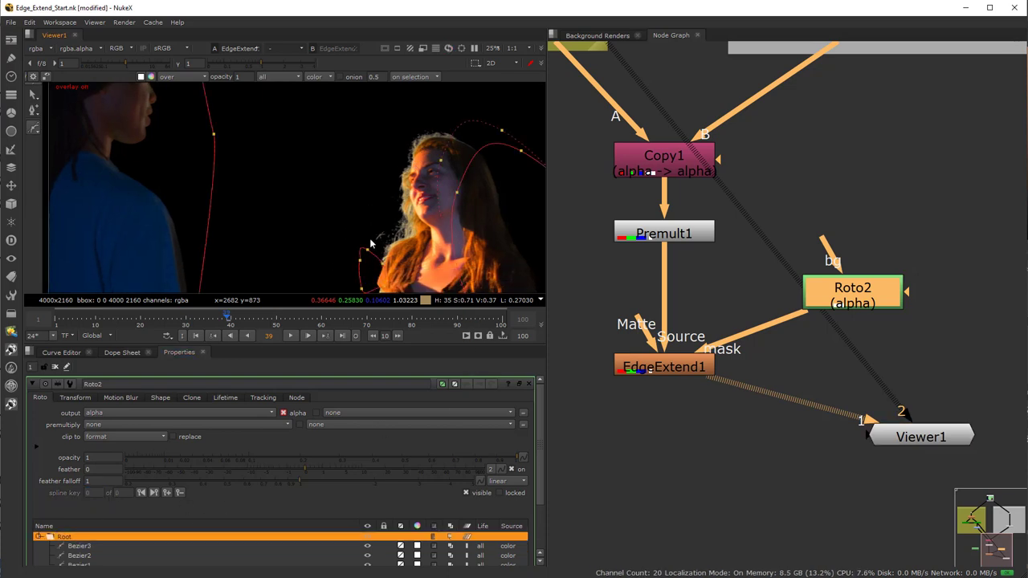
click(369, 241)
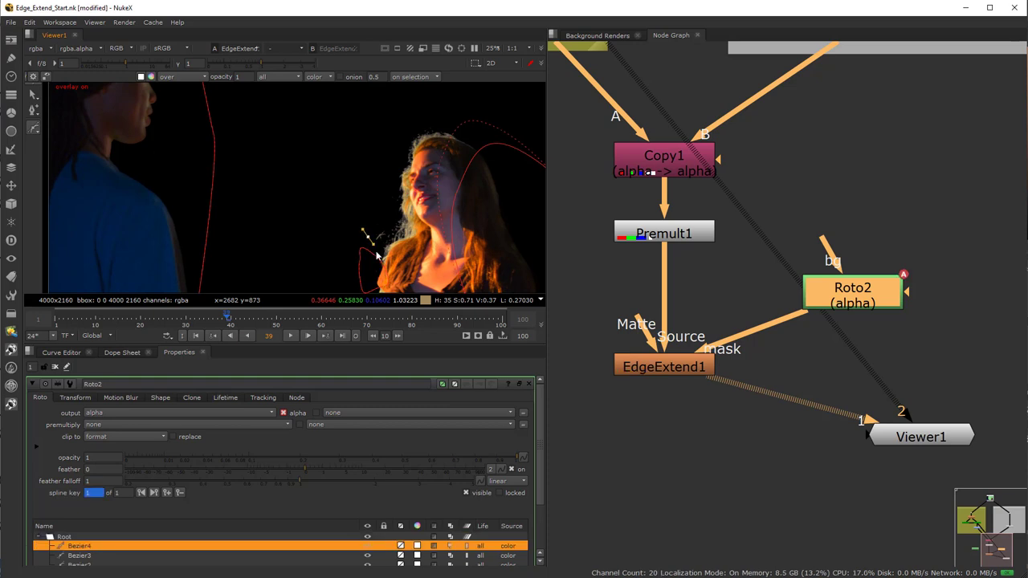
click(462, 143)
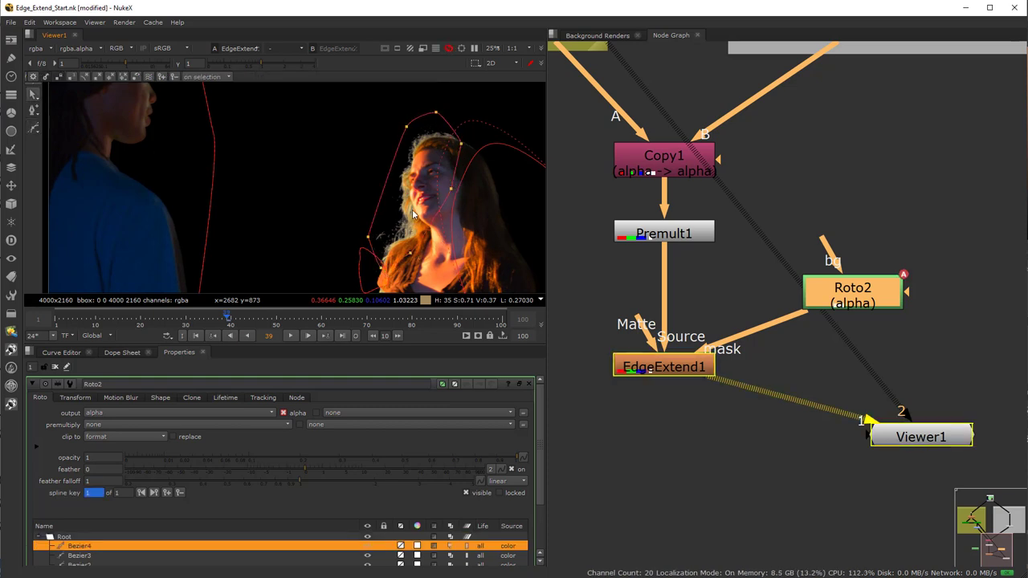
click(368, 238)
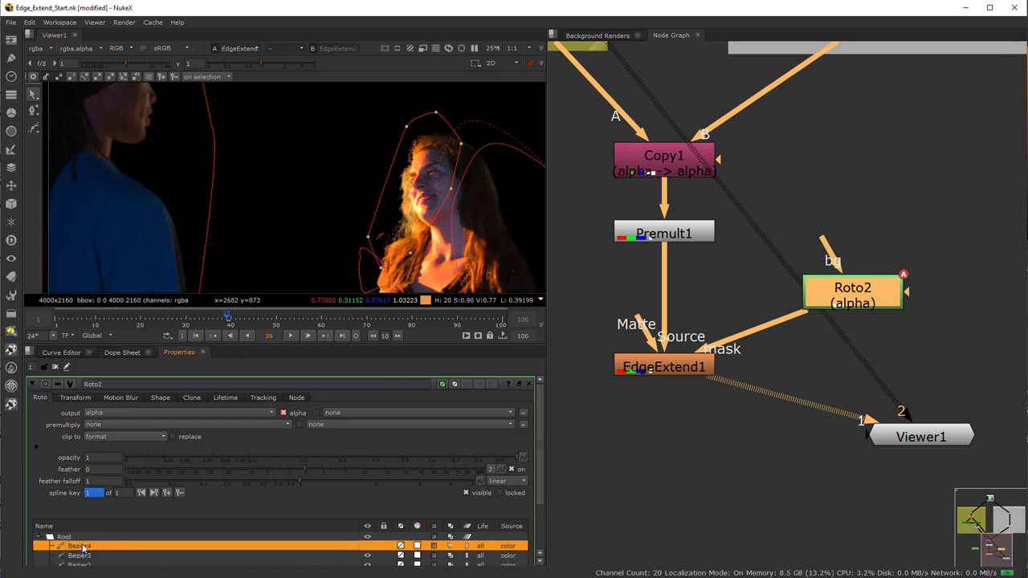
Lower the new shape's opacity to 0.33 and hide the roto overlays.
drag(365, 458, 349, 441)
key(o)
scroll(377, 226, down, 2)
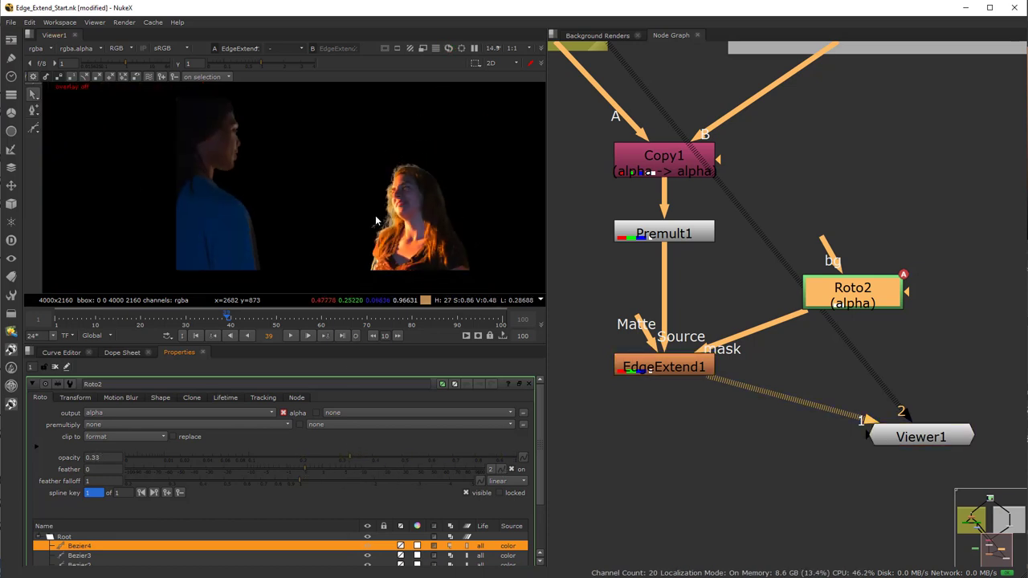
scroll(650, 416, down, 1)
Set EdgeExtend1's Edge Mask output to a newly created matt_edge_detect channel.
scroll(702, 375, up, 3)
click(719, 338)
double_click(719, 338)
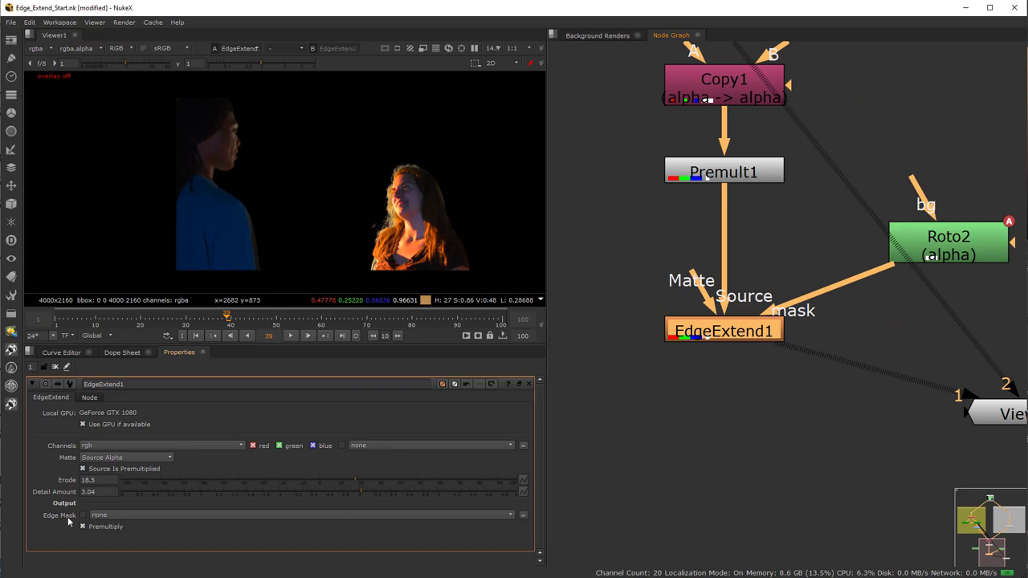
click(145, 515)
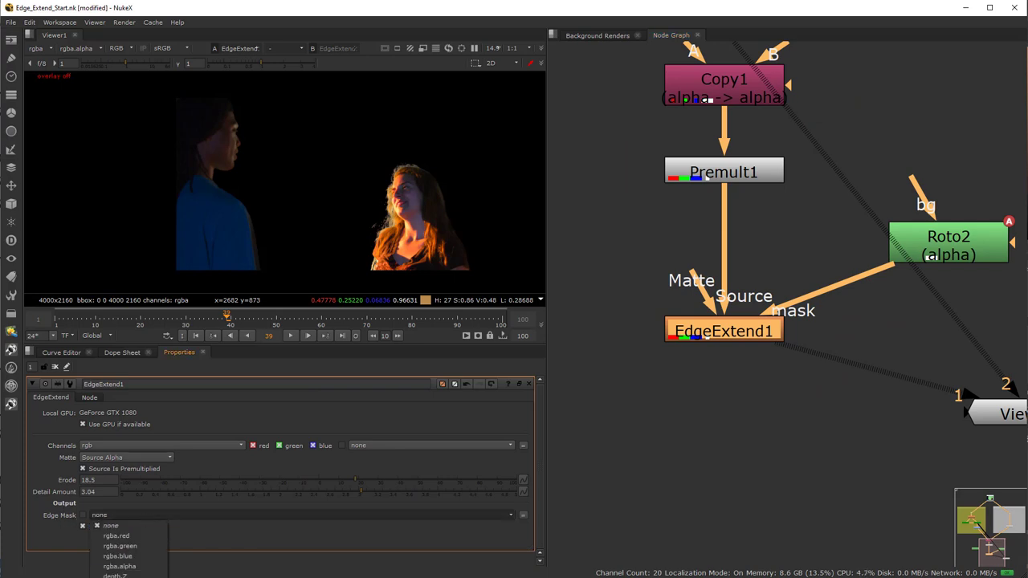
click(114, 575)
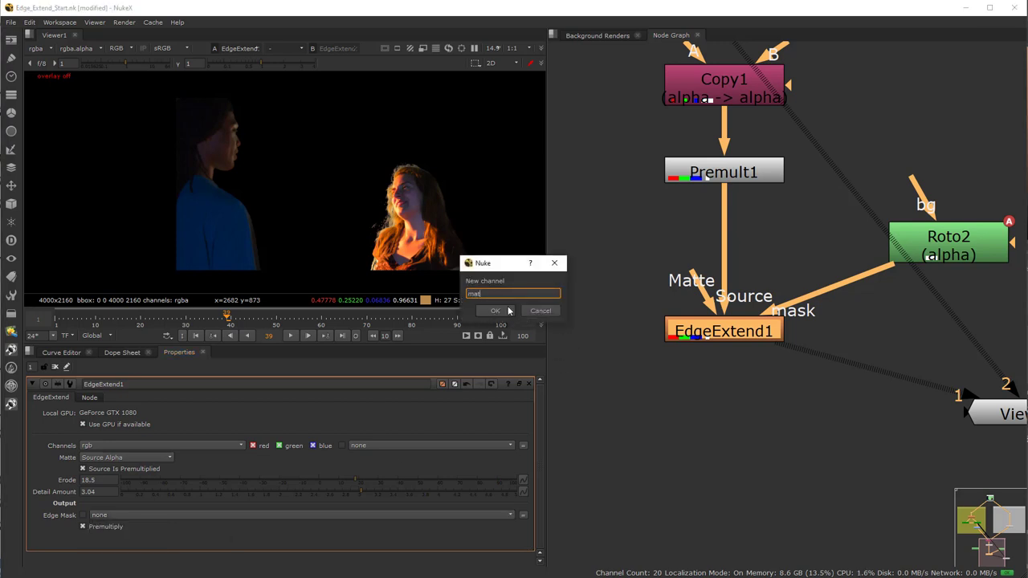
text(matt_edge_detect.if)
click(504, 311)
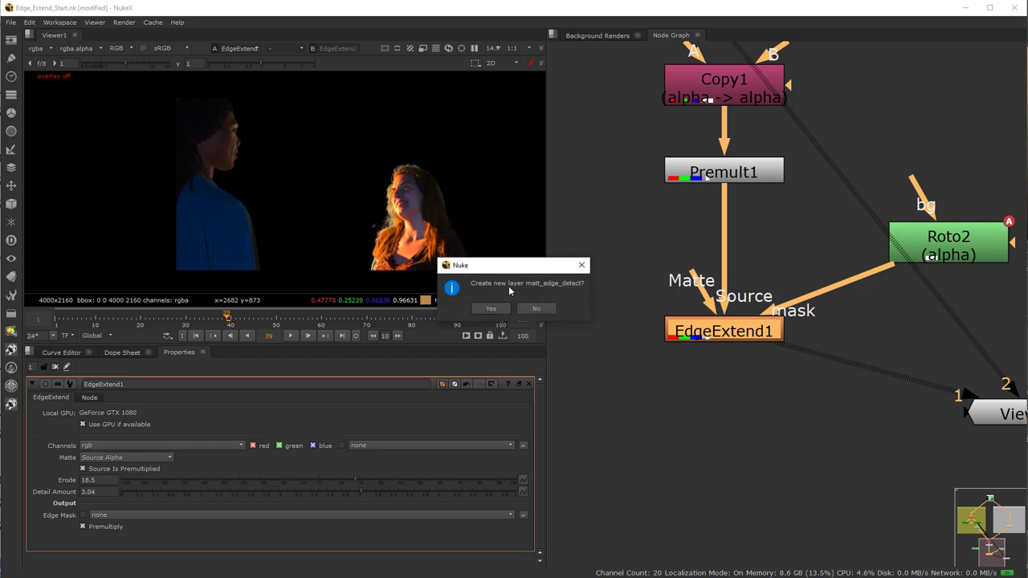
click(491, 309)
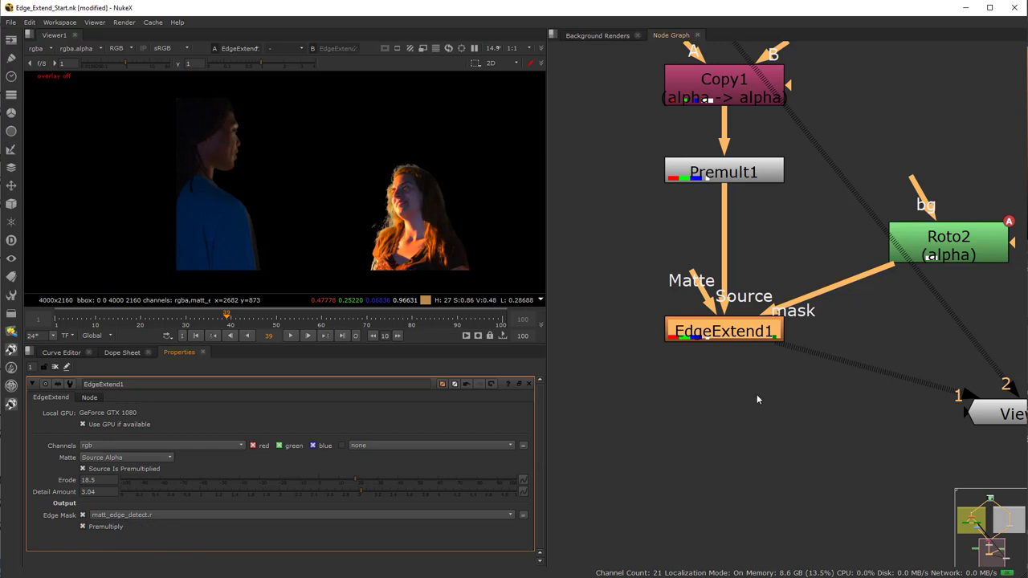
View EdgeExtend1's matt_edge_detect layer, showing red edge outlines around both actors.
key(1)
click(36, 48)
mouse_move(77, 118)
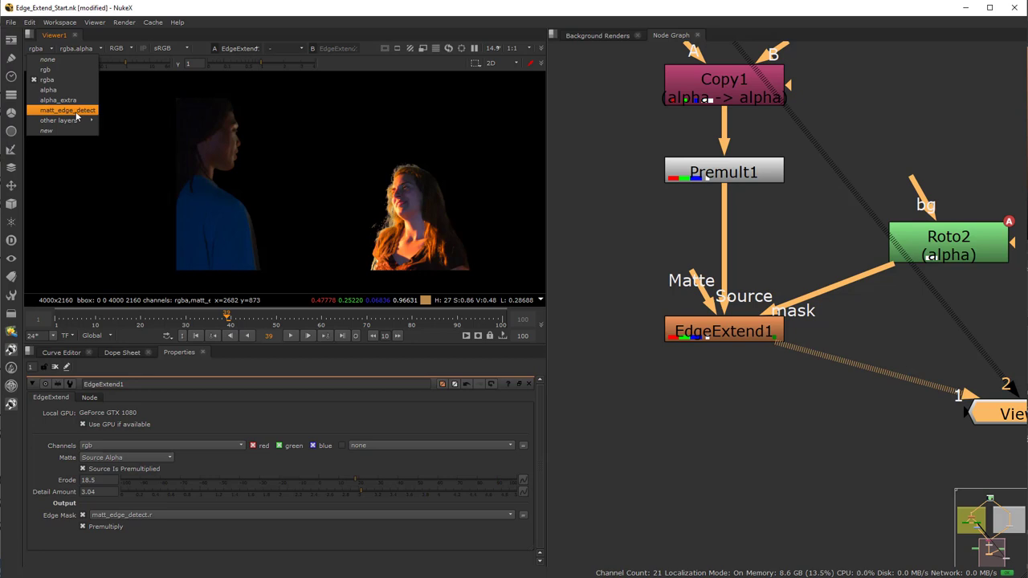
click(67, 110)
scroll(244, 165, up, 1)
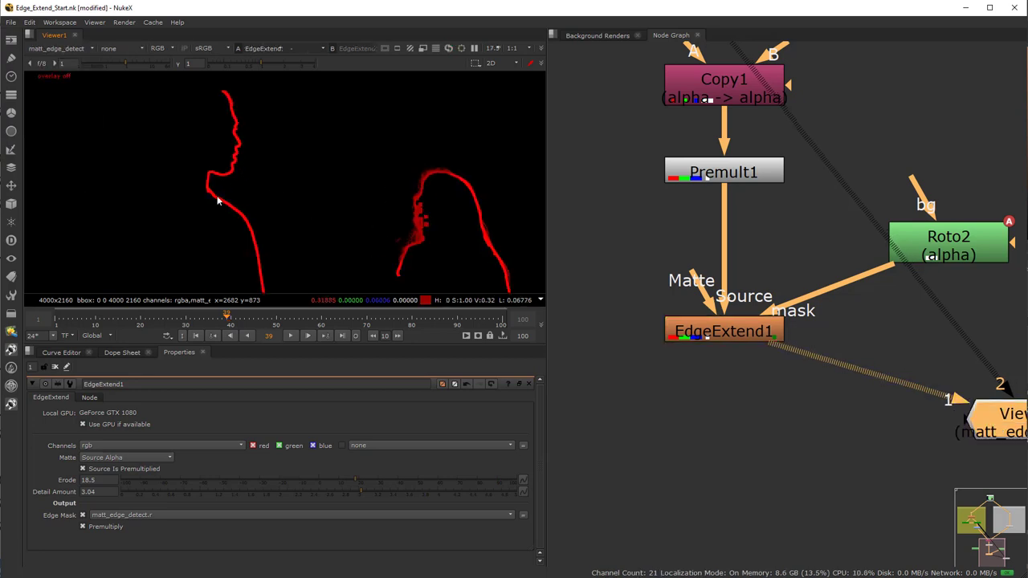
scroll(268, 235, down, 2)
click(731, 339)
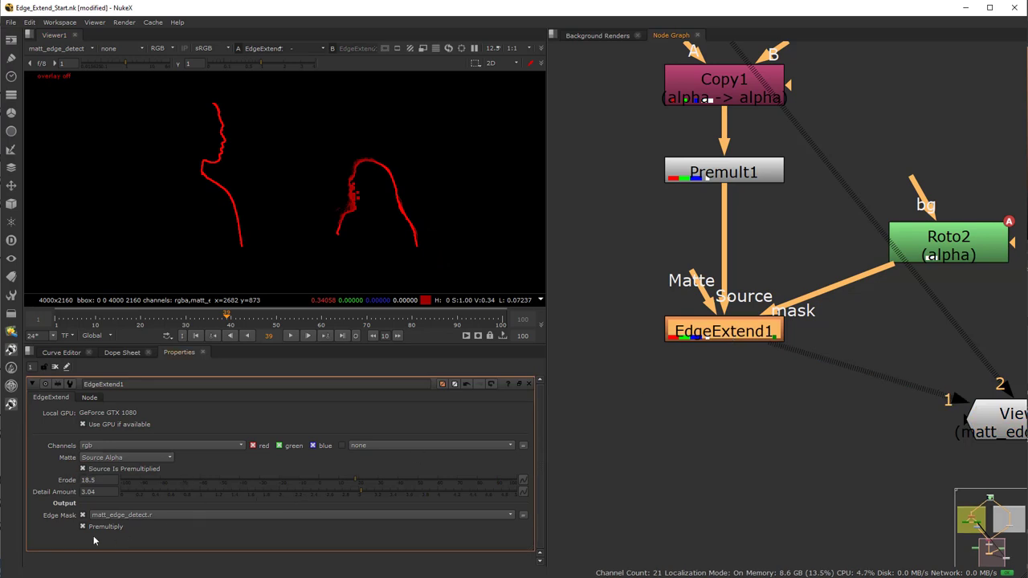
Inspect EdgeExtend1's processed channels list, leaving it on rgb.
click(125, 444)
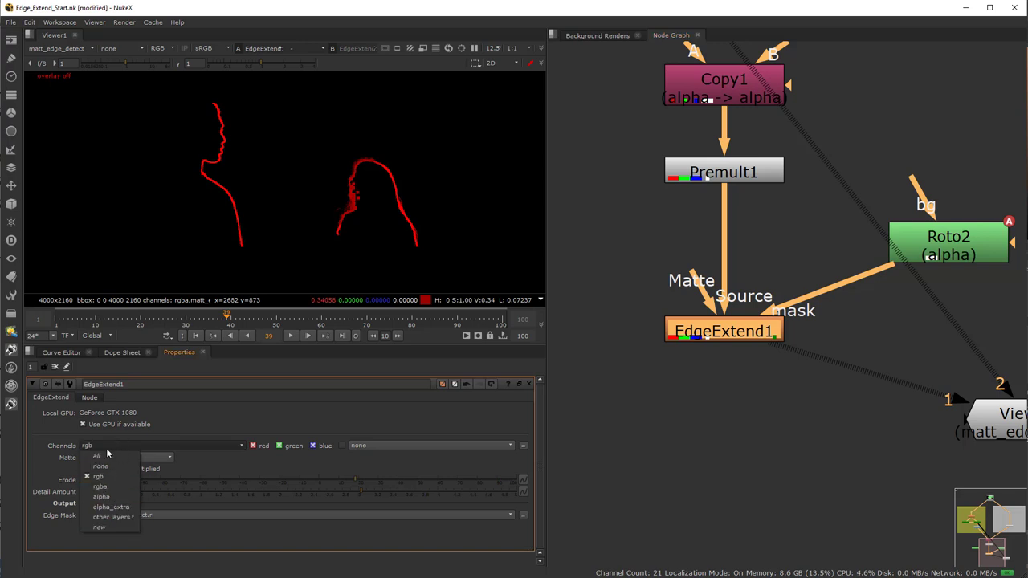
click(57, 441)
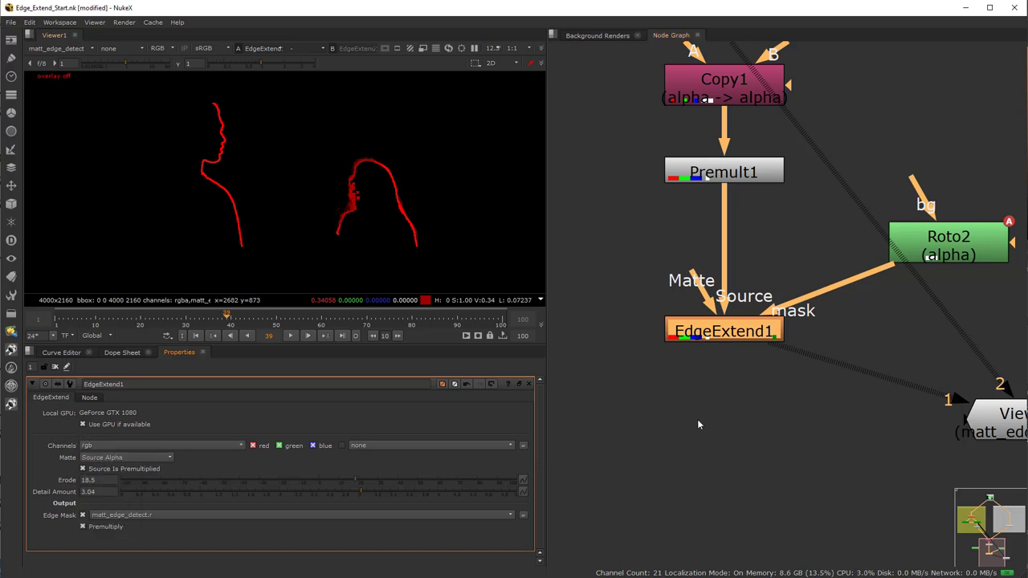
click(142, 443)
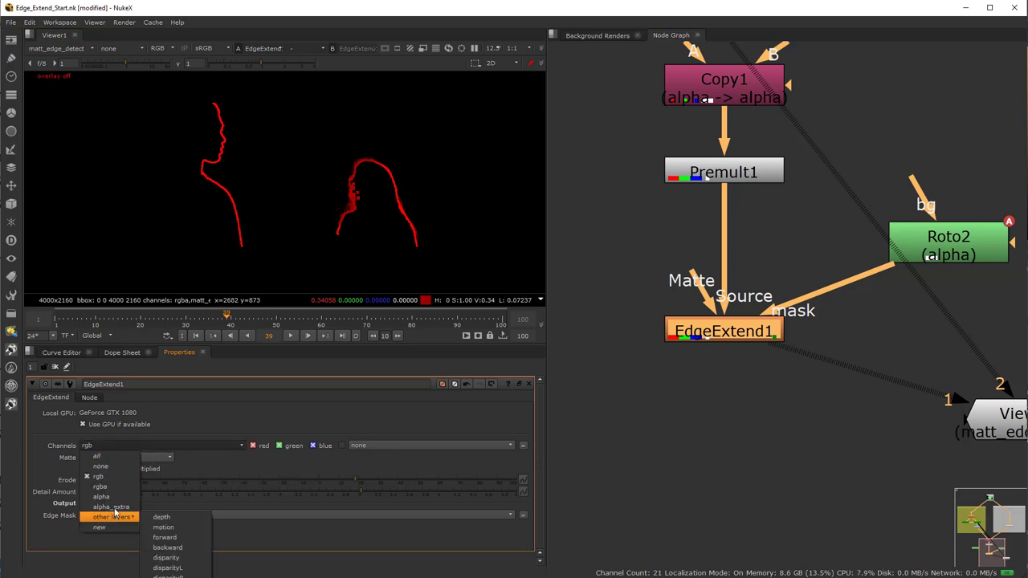
click(294, 459)
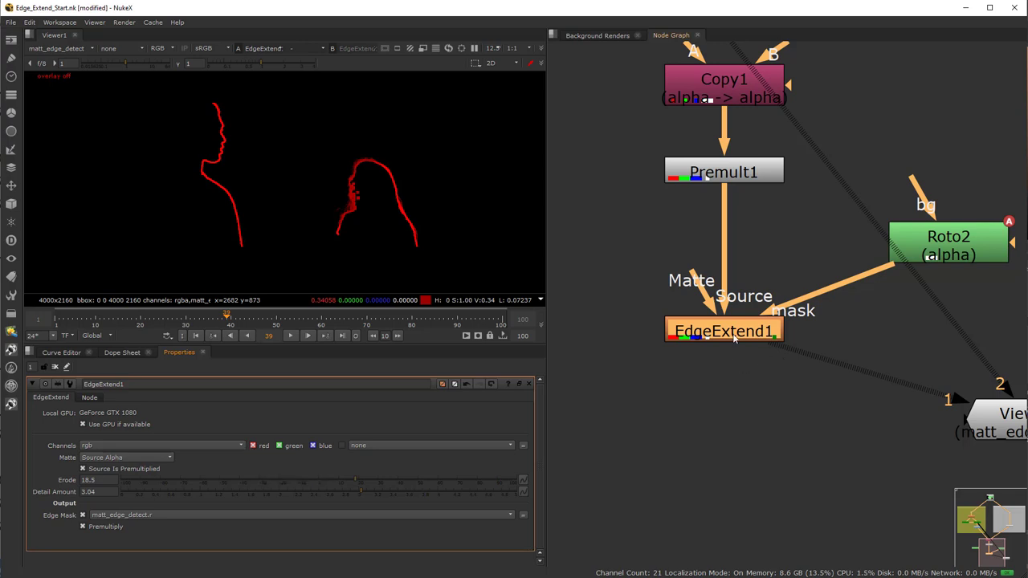
click(436, 223)
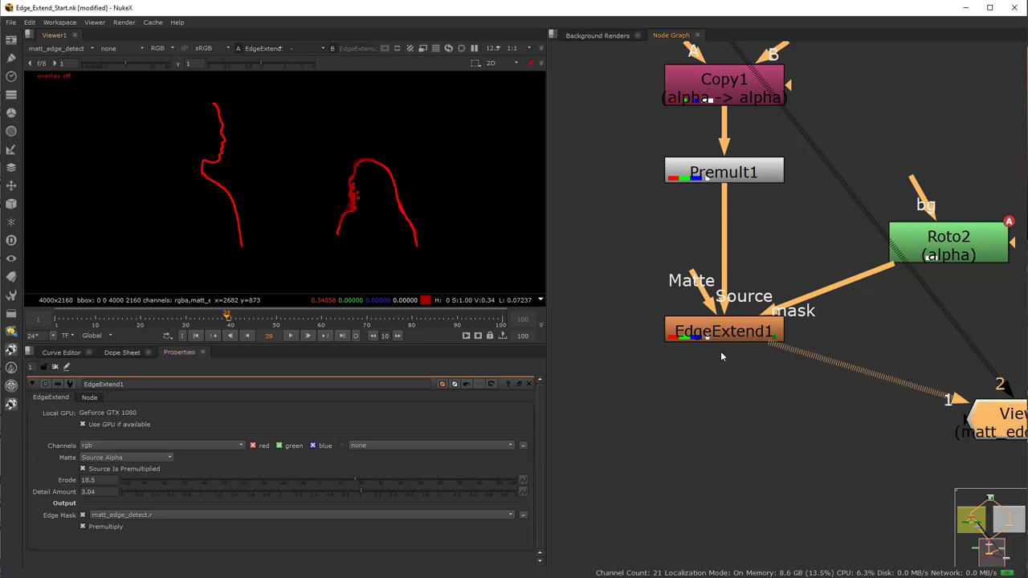
Switch the viewer layer back to rgba and toggle red off and on in EdgeExtend1's channels.
click(72, 50)
click(57, 70)
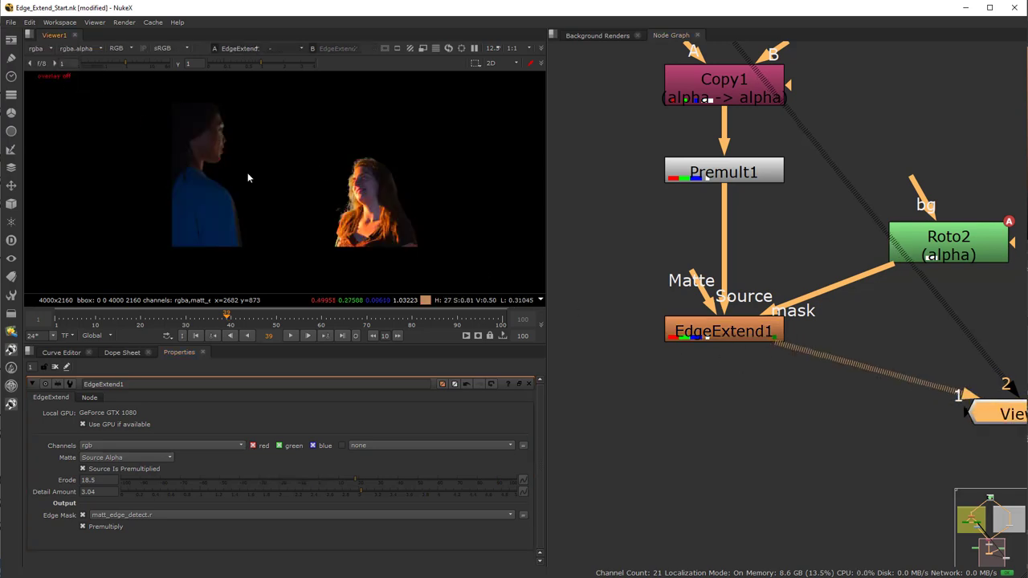
scroll(402, 213, up, 6)
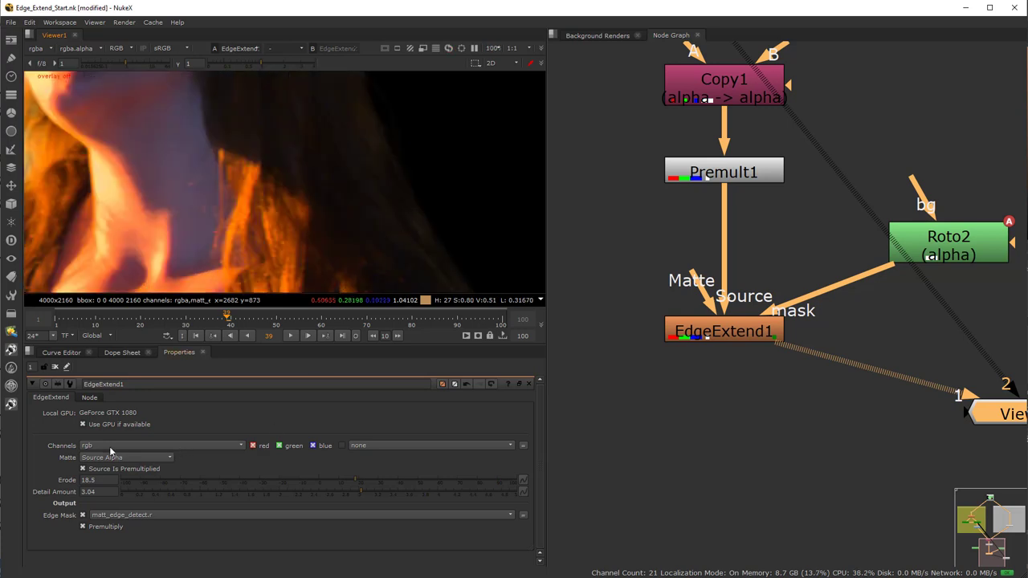
click(253, 449)
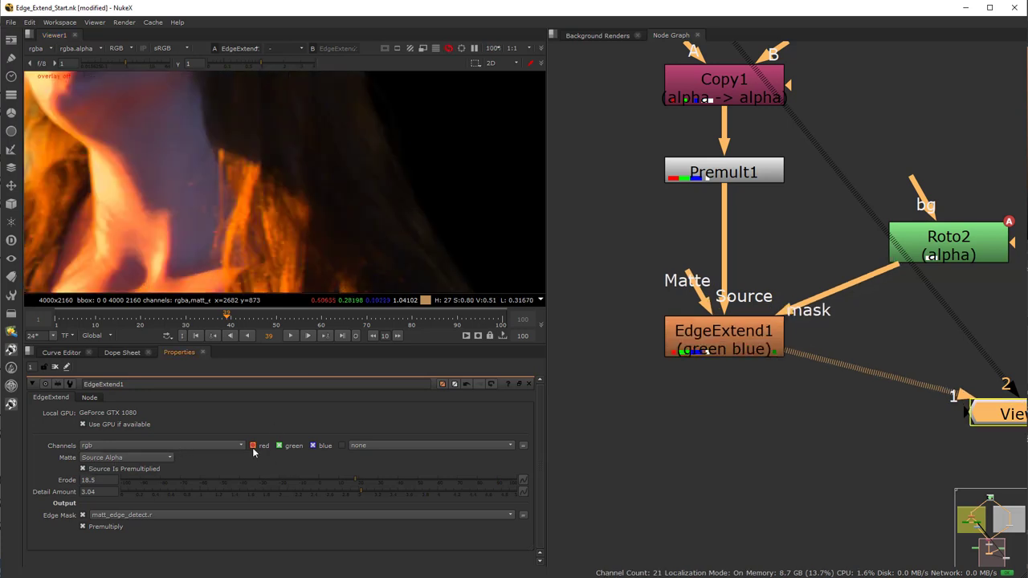
click(255, 451)
scroll(318, 180, down, 5)
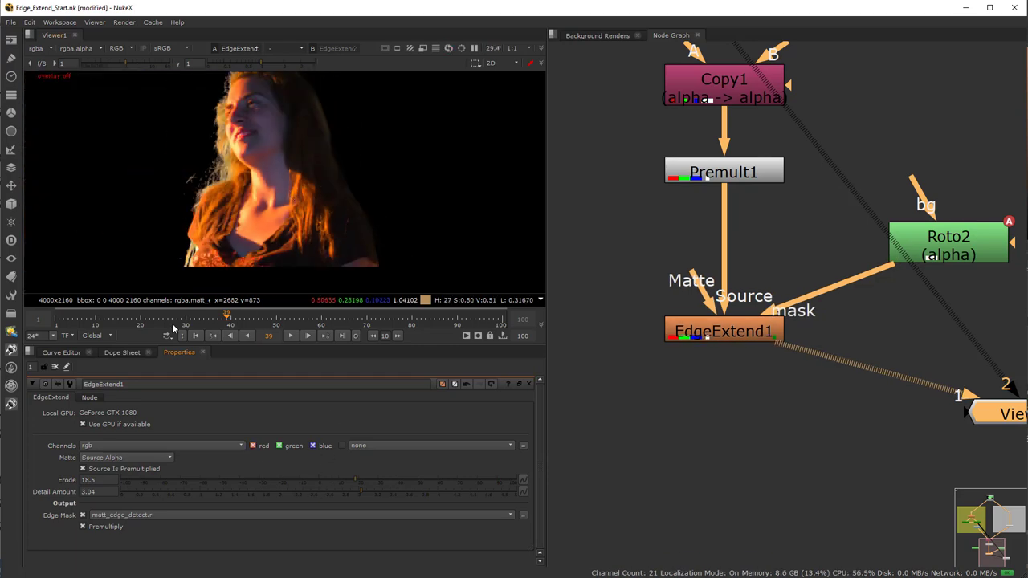
scroll(723, 390, down, 5)
Zoom out and pan the Node Graph to show the Read node, CRAP KEY and CRAP DESPILL backdrops.
middle_drag(712, 398, 781, 425)
scroll(750, 404, down, 2)
scroll(739, 434, up, 3)
scroll(747, 456, down, 2)
middle_drag(757, 463, 722, 457)
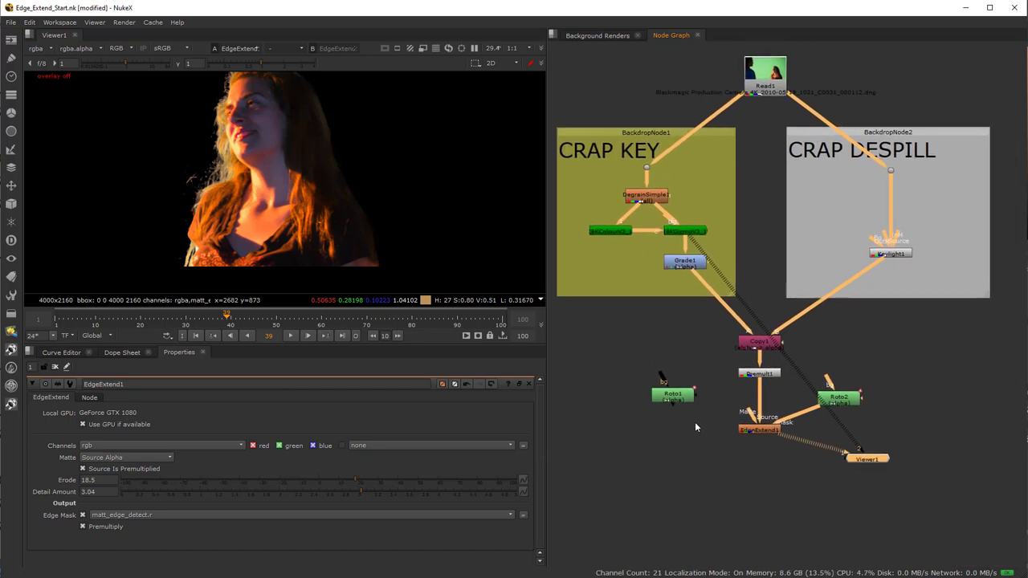